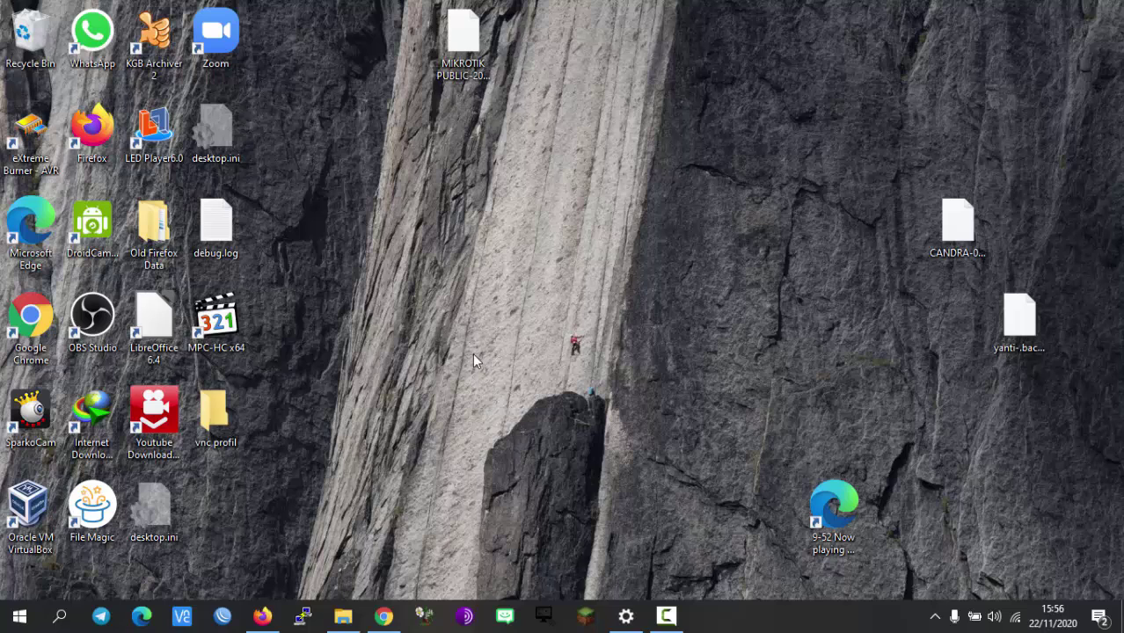
Step: Open the VB-Audio Virtual Cable website in a new Firefox tab and maximize the browser window
click(262, 616)
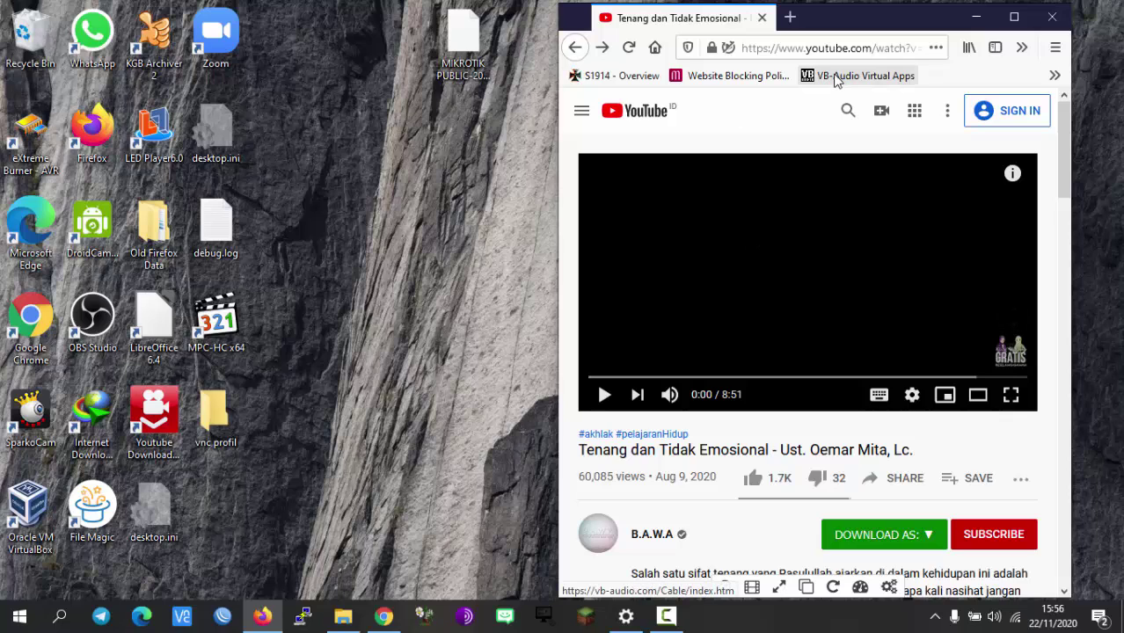
click(790, 20)
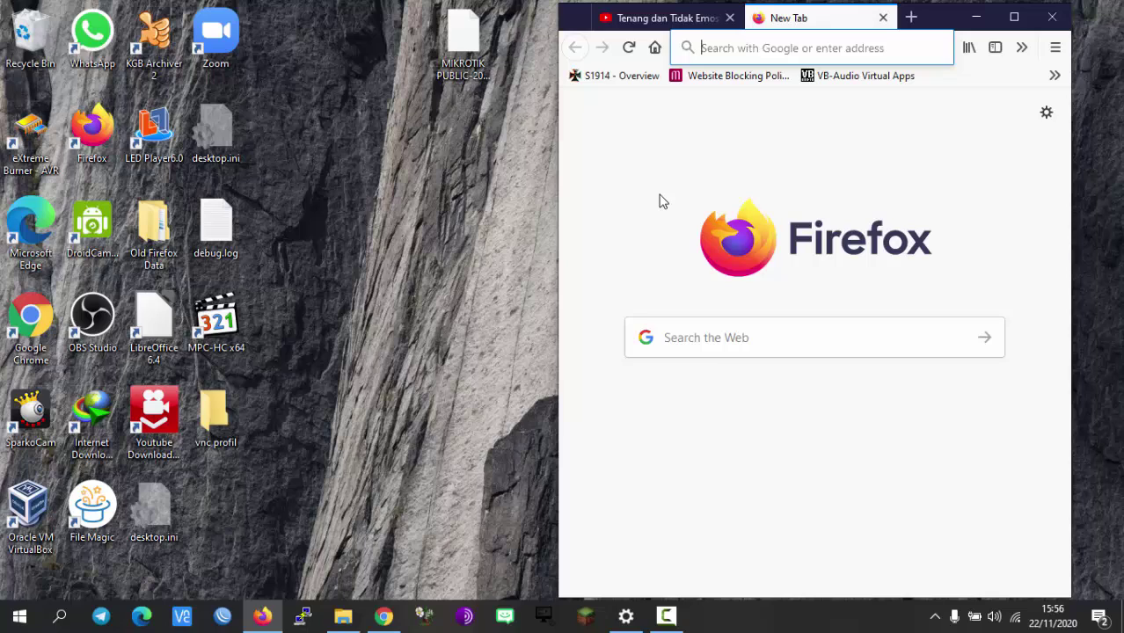
click(665, 161)
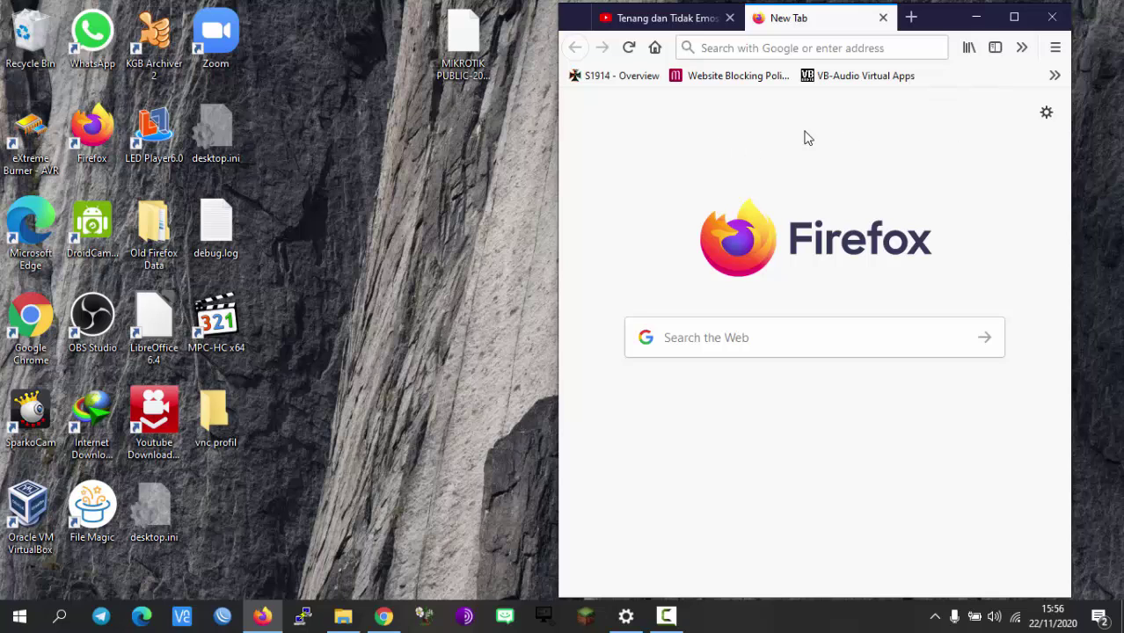
click(845, 78)
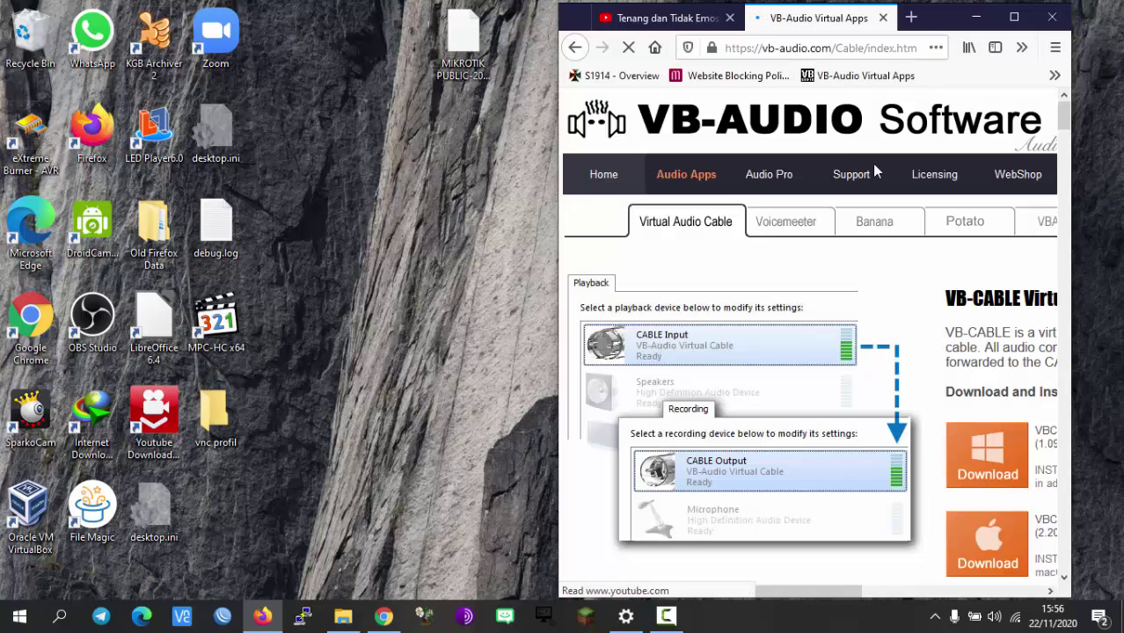
click(1014, 17)
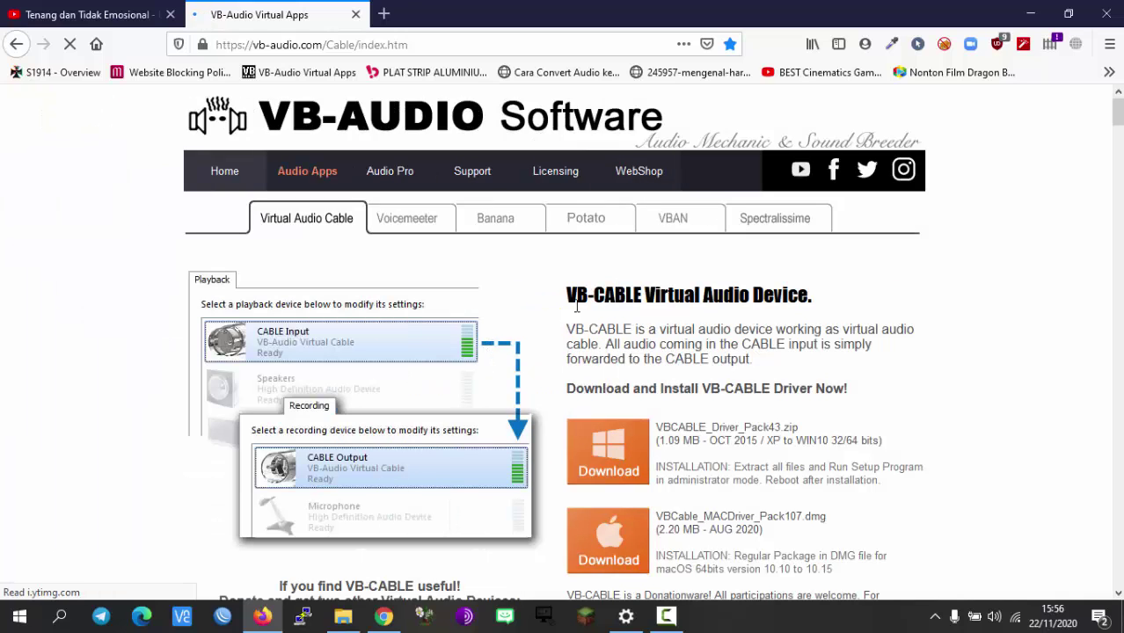
Step: Get the Windows driver package VBCABLE_Driver_Pack43.zip and open the archive at its setup files, closing the WinRAR purchase reminder
scroll(611, 372, down, 2)
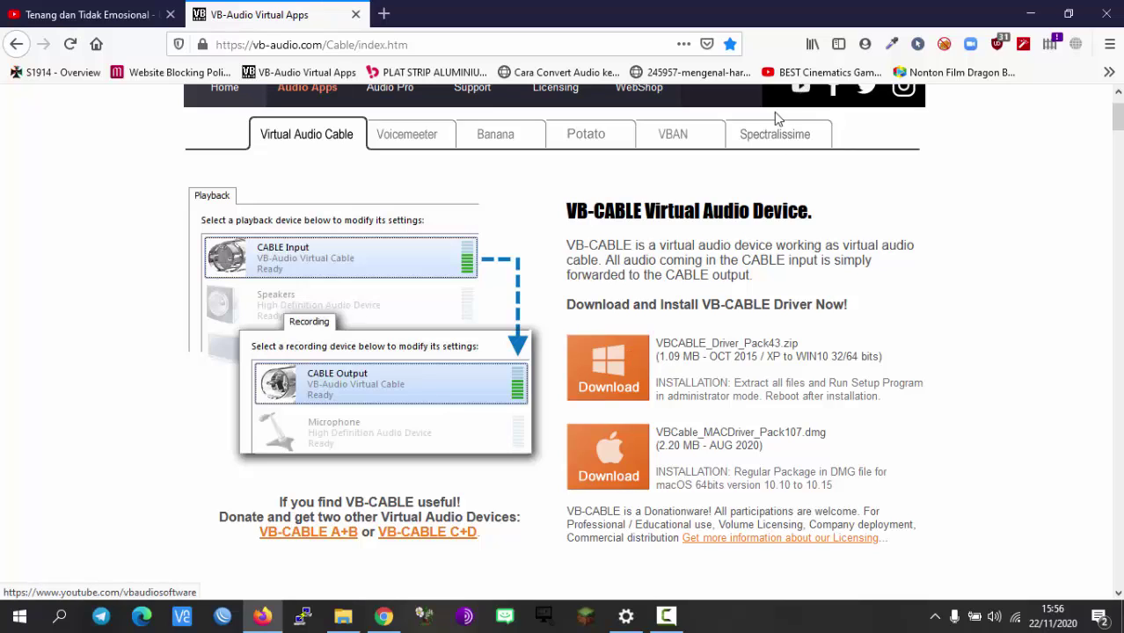
click(626, 384)
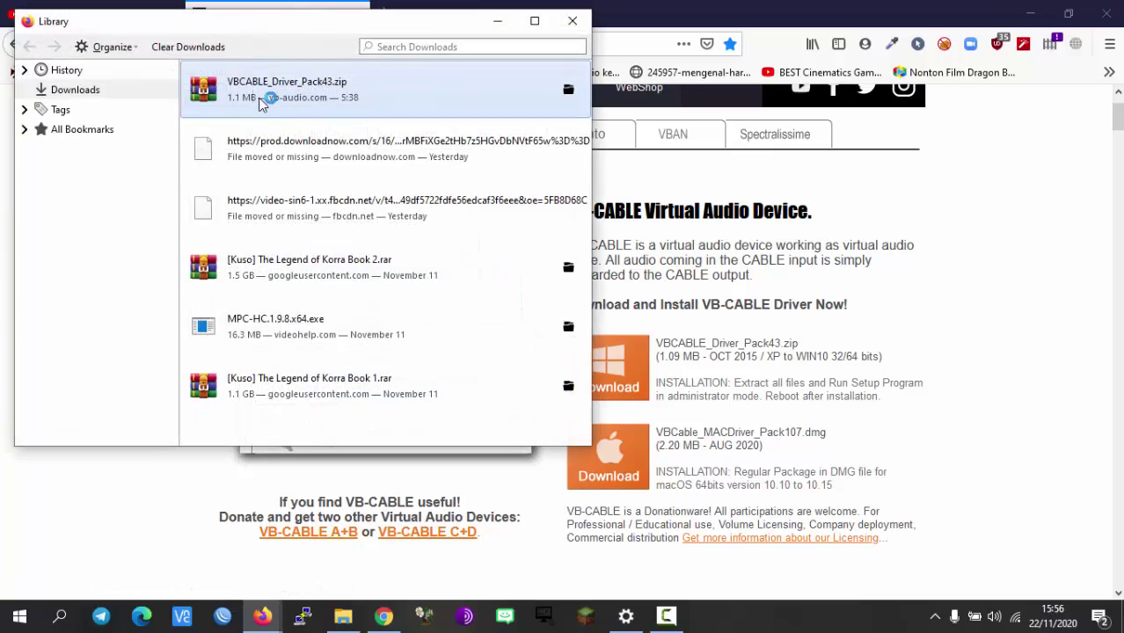
double_click(261, 103)
click(497, 20)
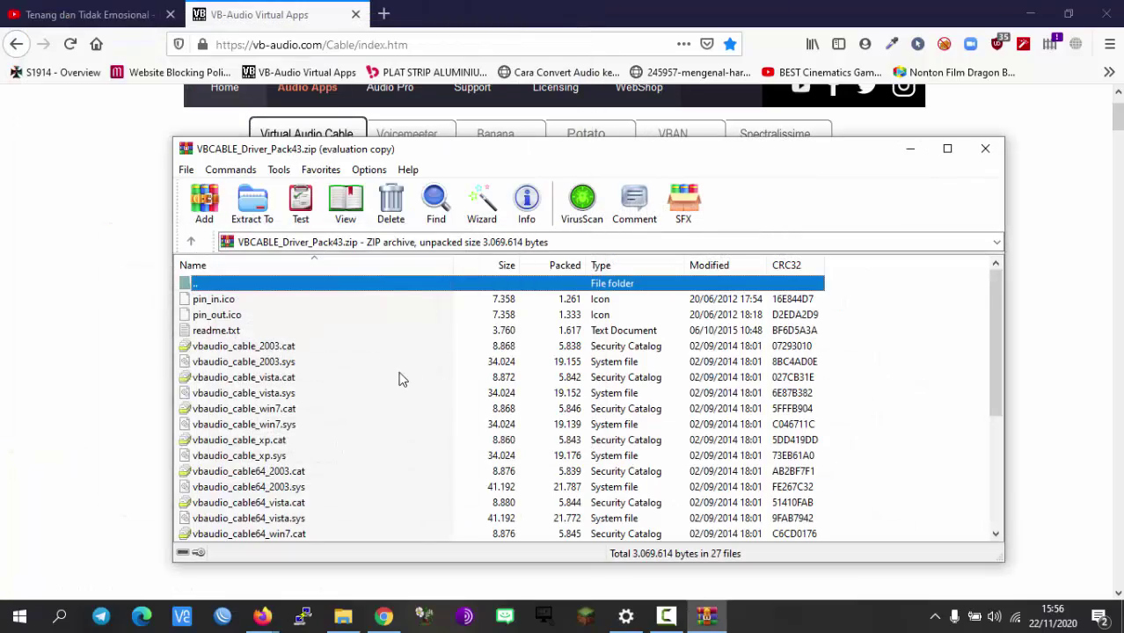
scroll(399, 380, down, 4)
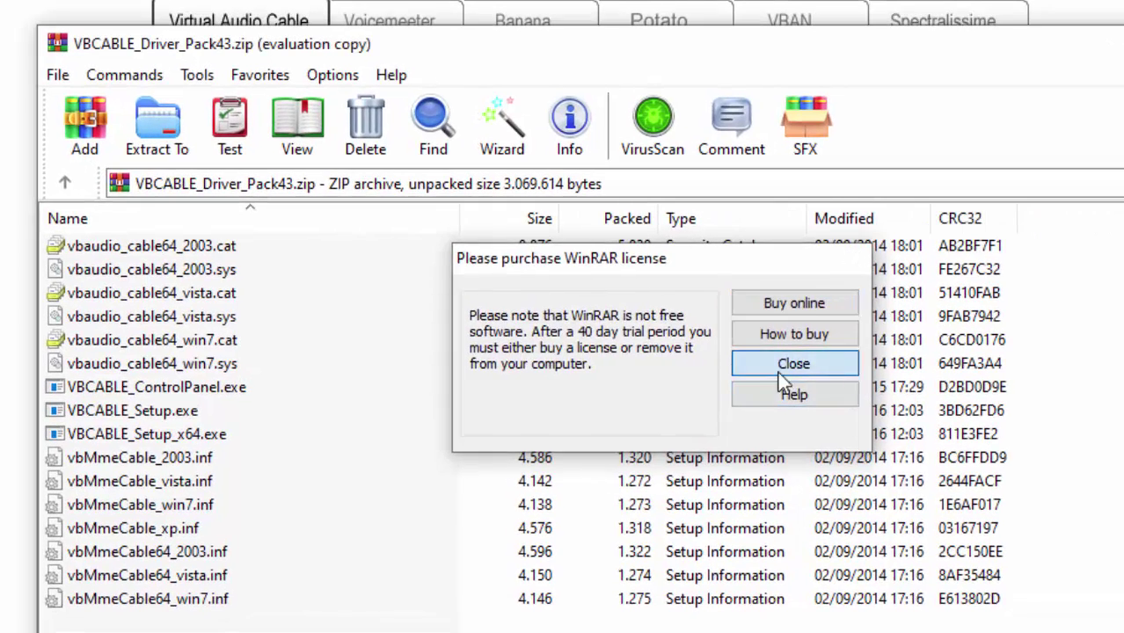
click(781, 369)
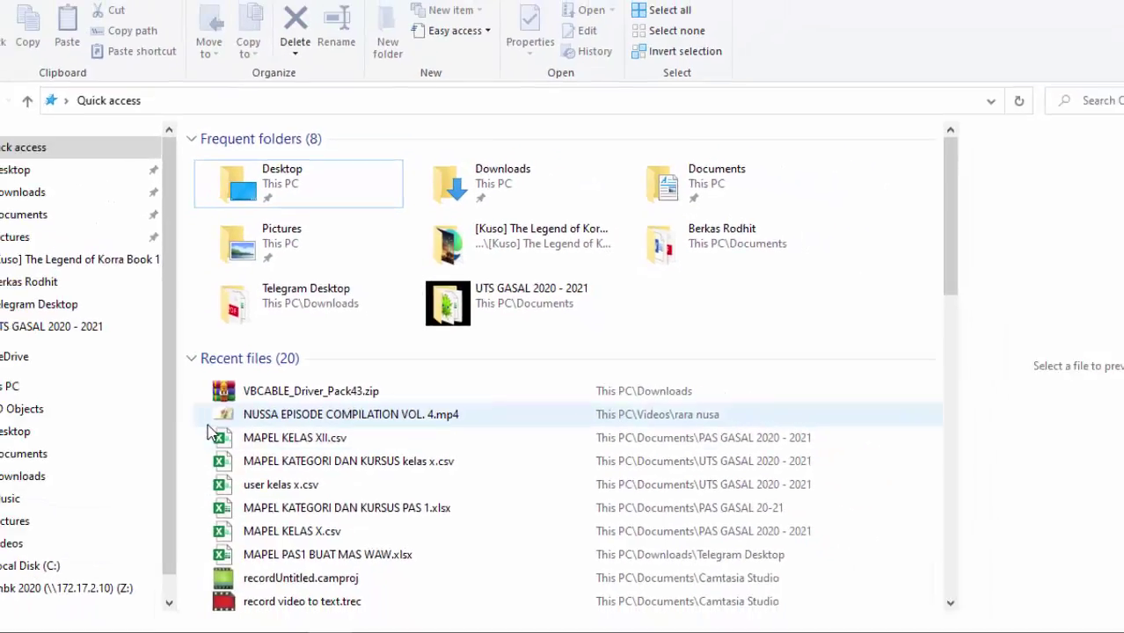
Step: Check the computer's system type in the properties of This PC, then close the System window
scroll(220, 431, down, 3)
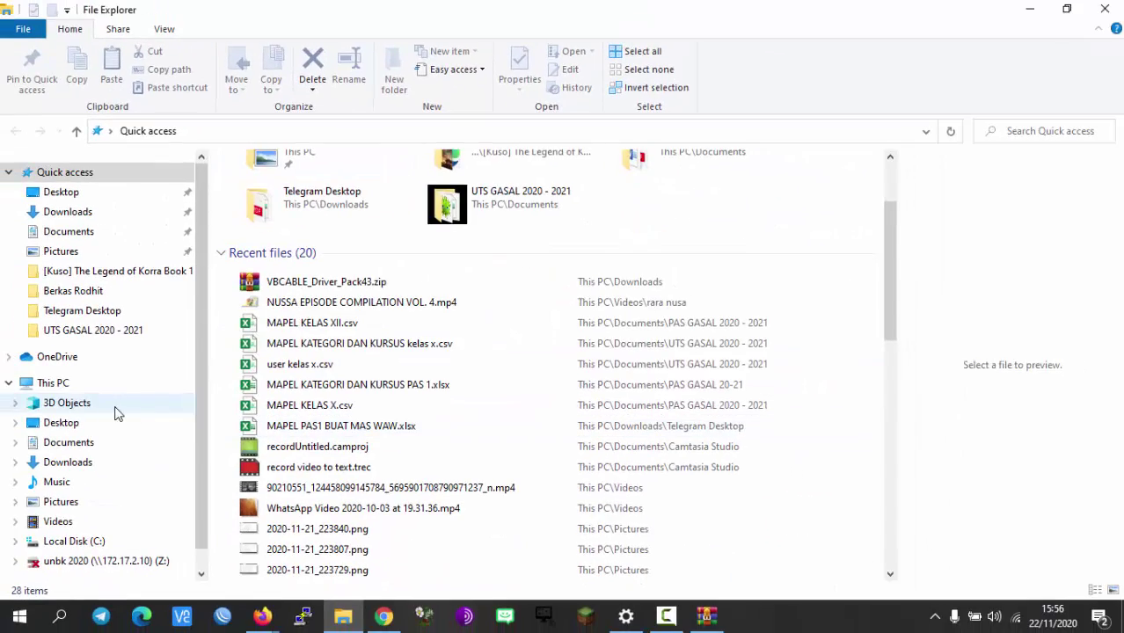
scroll(264, 431, up, 3)
scroll(325, 447, down, 3)
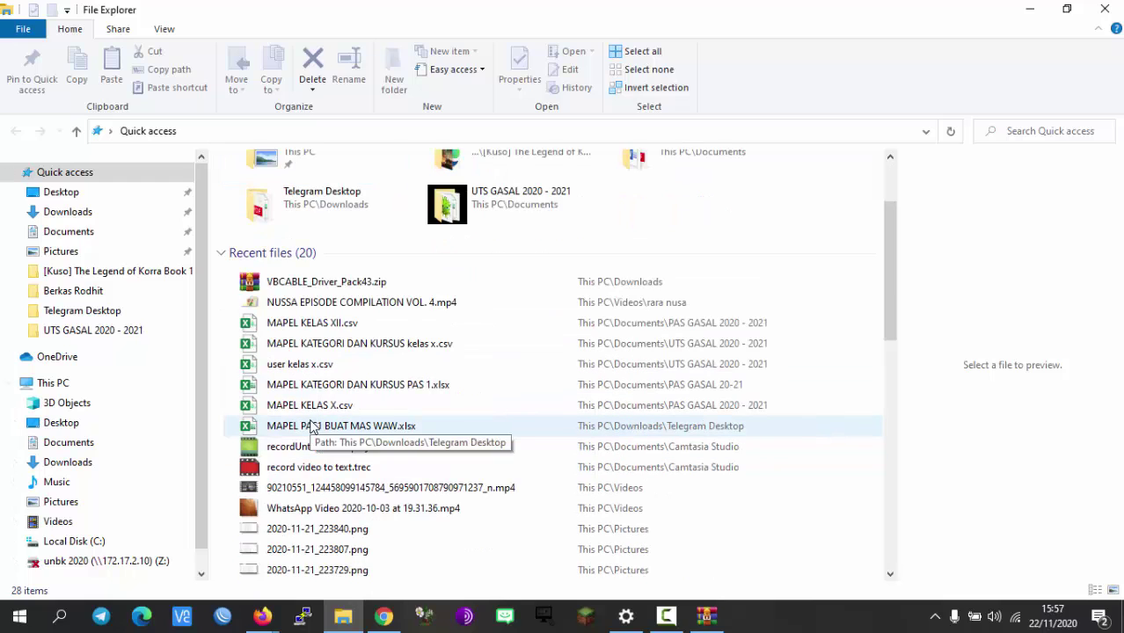
scroll(313, 427, up, 3)
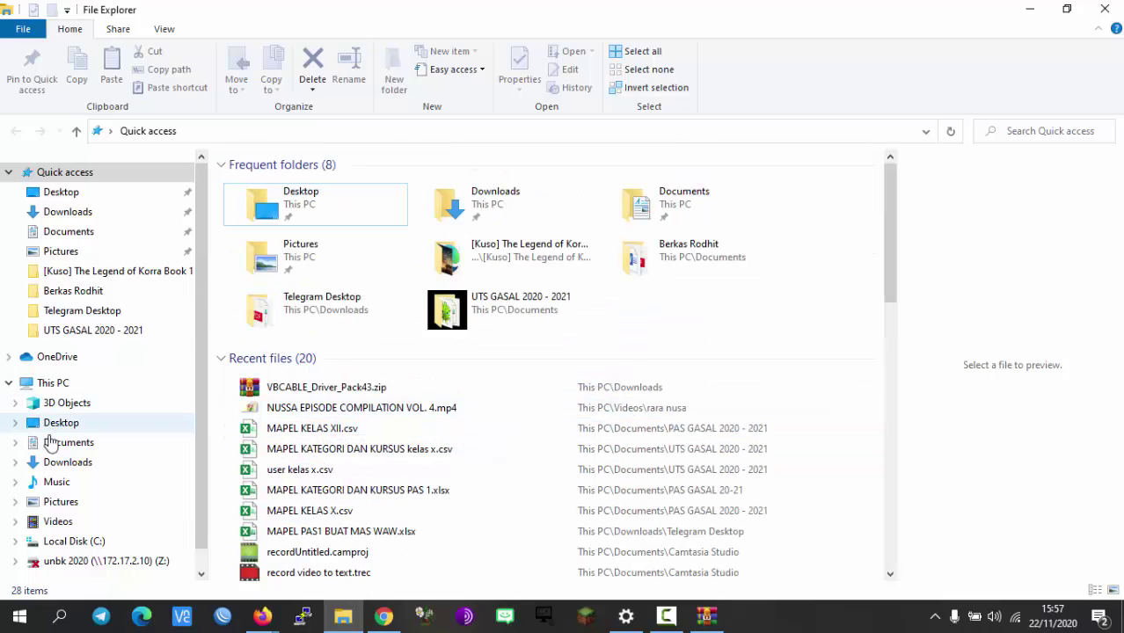
right_click(41, 382)
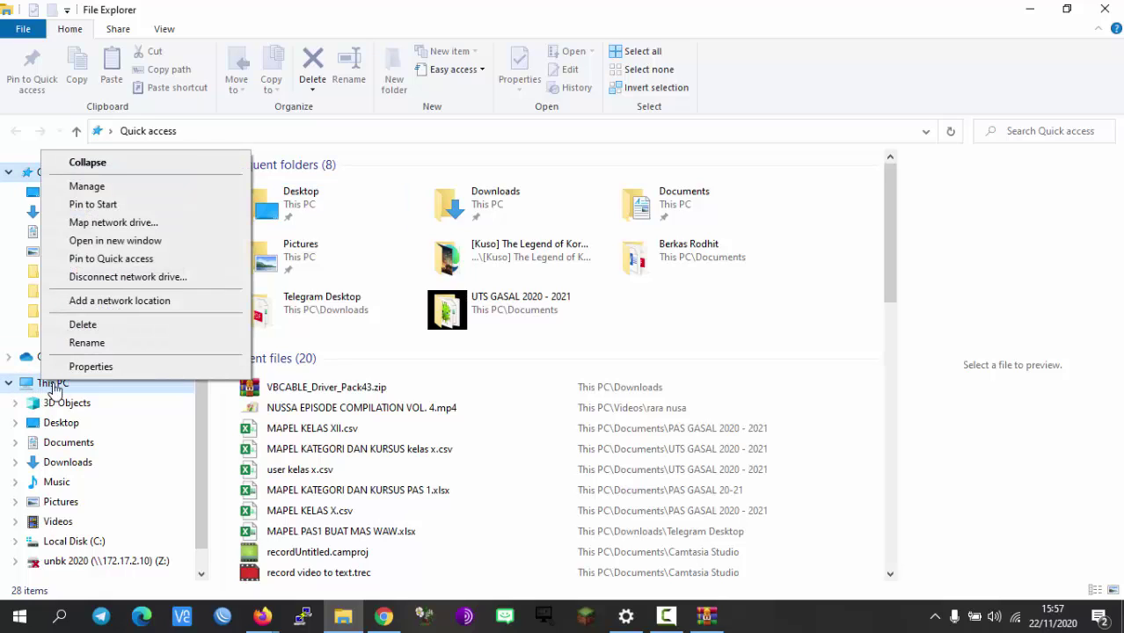
click(81, 369)
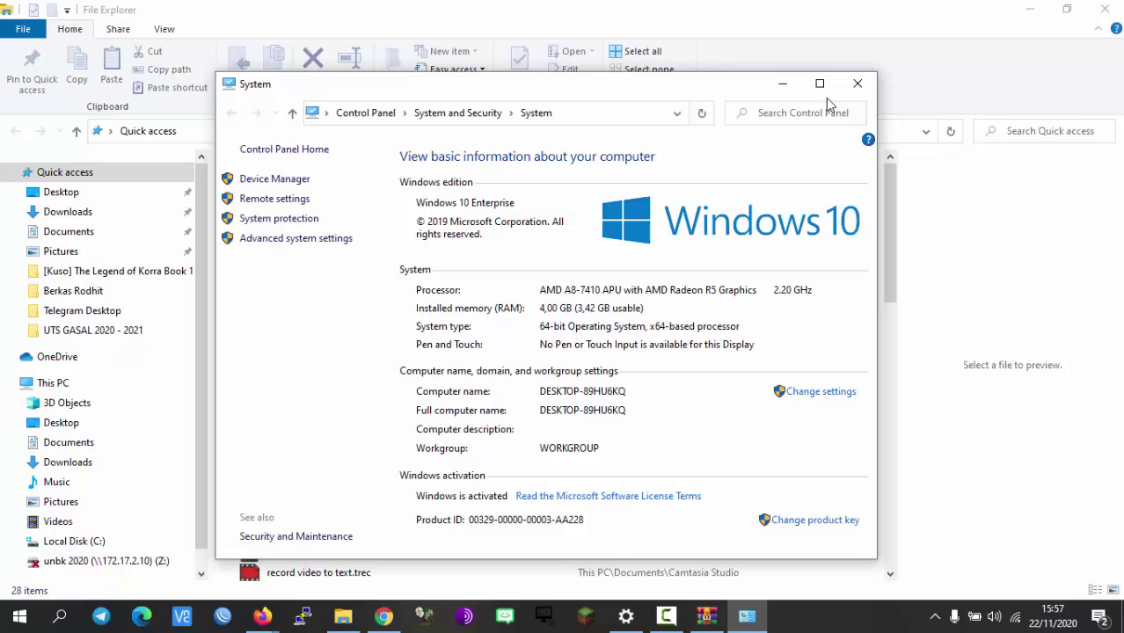
click(855, 84)
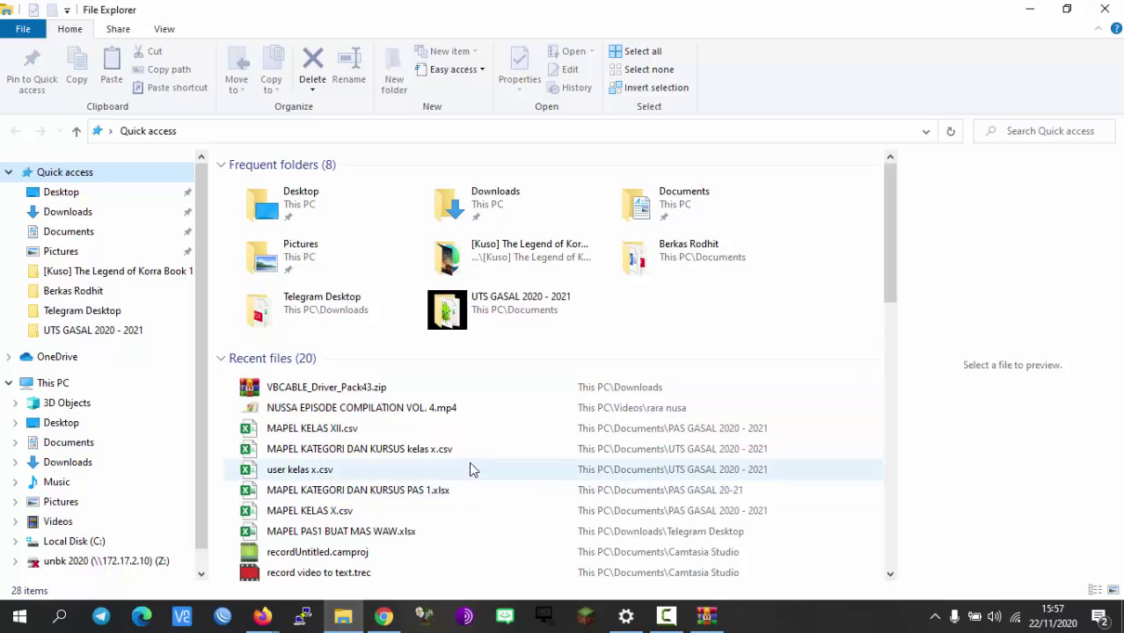
Step: Launch VBCABLE_Setup_x64.exe from the VBCABLE_Driver_Pack43.zip archive to check the driver's installation status, then close the installer
click(703, 617)
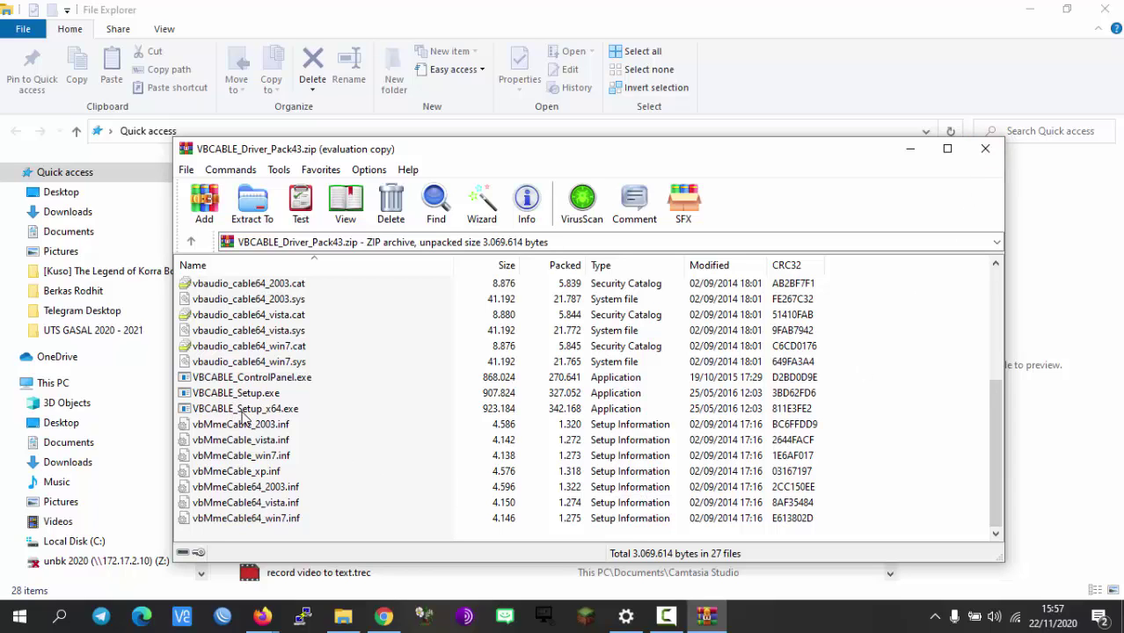
double_click(247, 410)
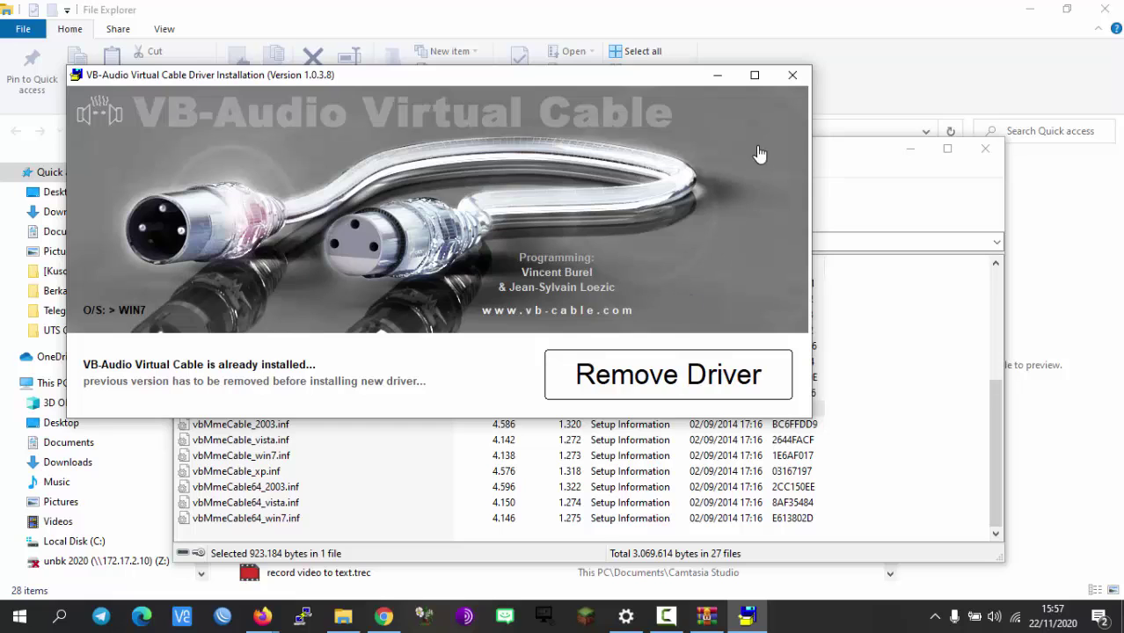
click(792, 76)
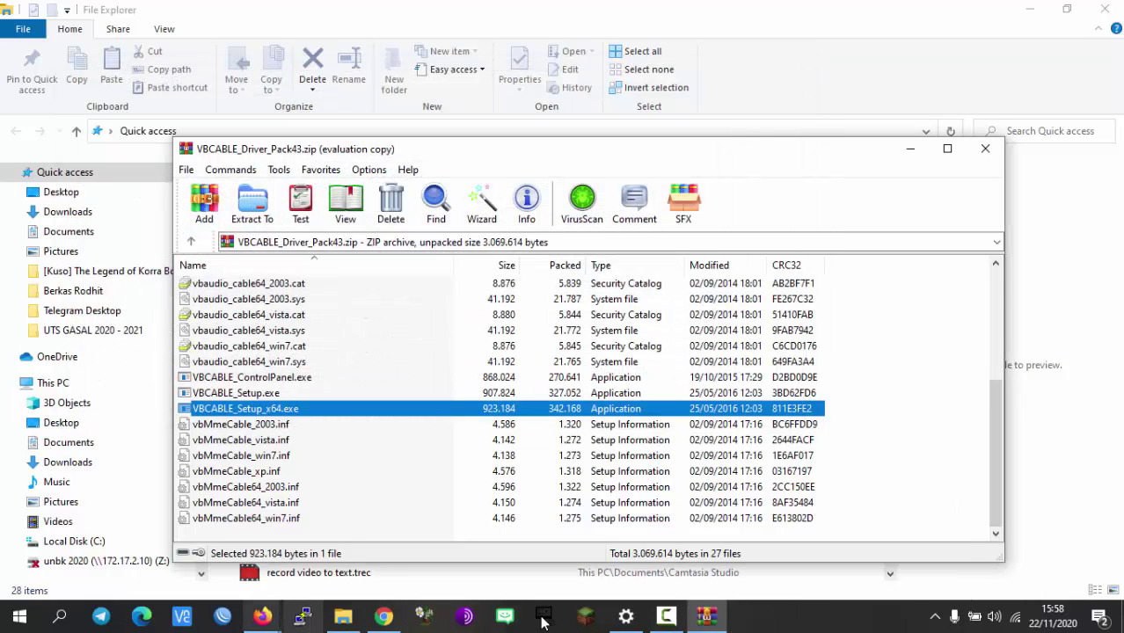
Step: Check the available output and input devices in the Windows Sound settings for the VB-Audio Virtual Cable, then minimize Settings
right_click(1000, 622)
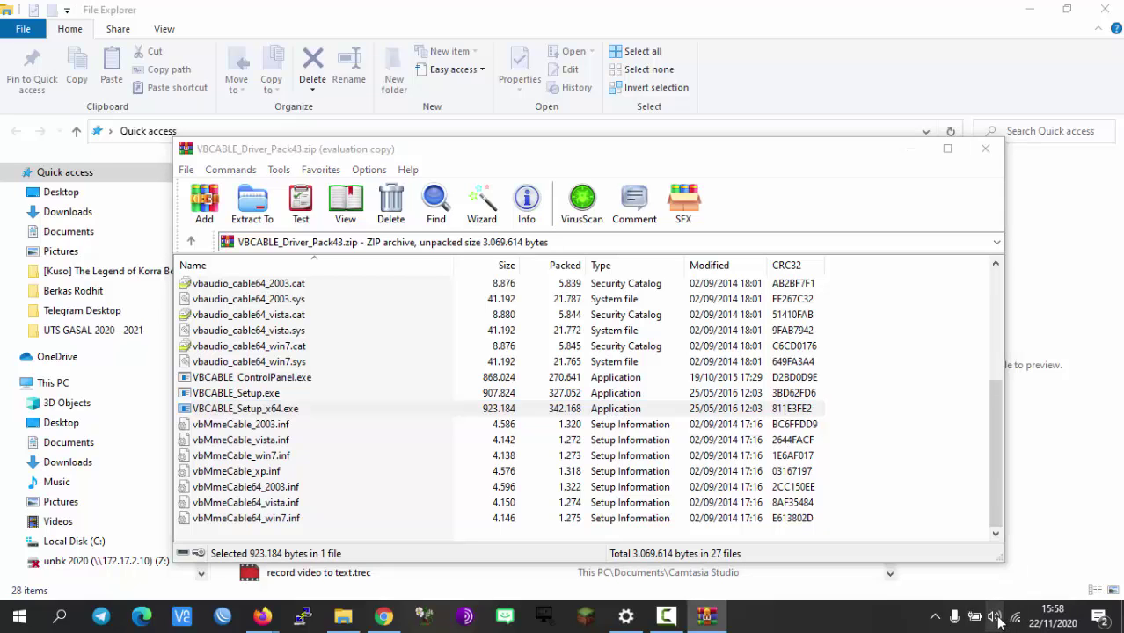
click(975, 516)
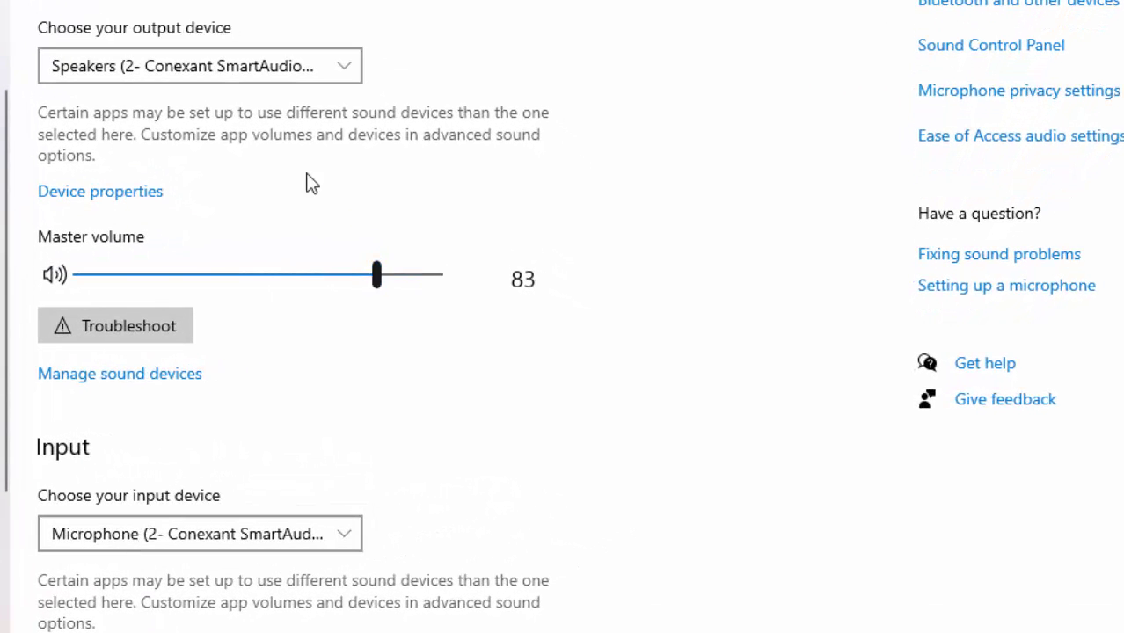
click(341, 63)
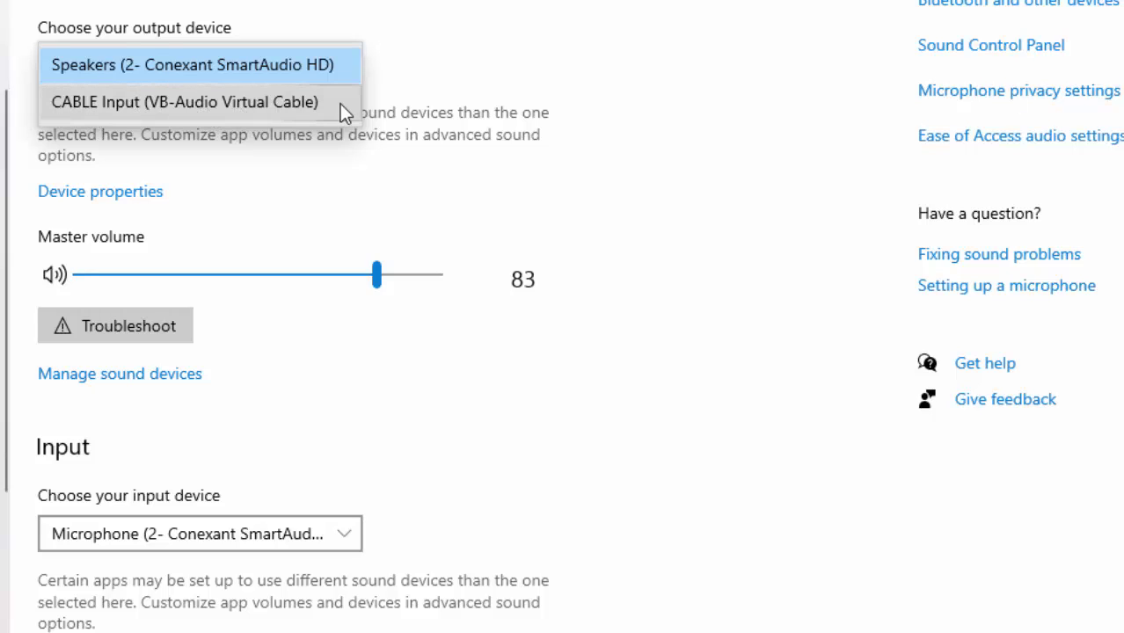
click(298, 340)
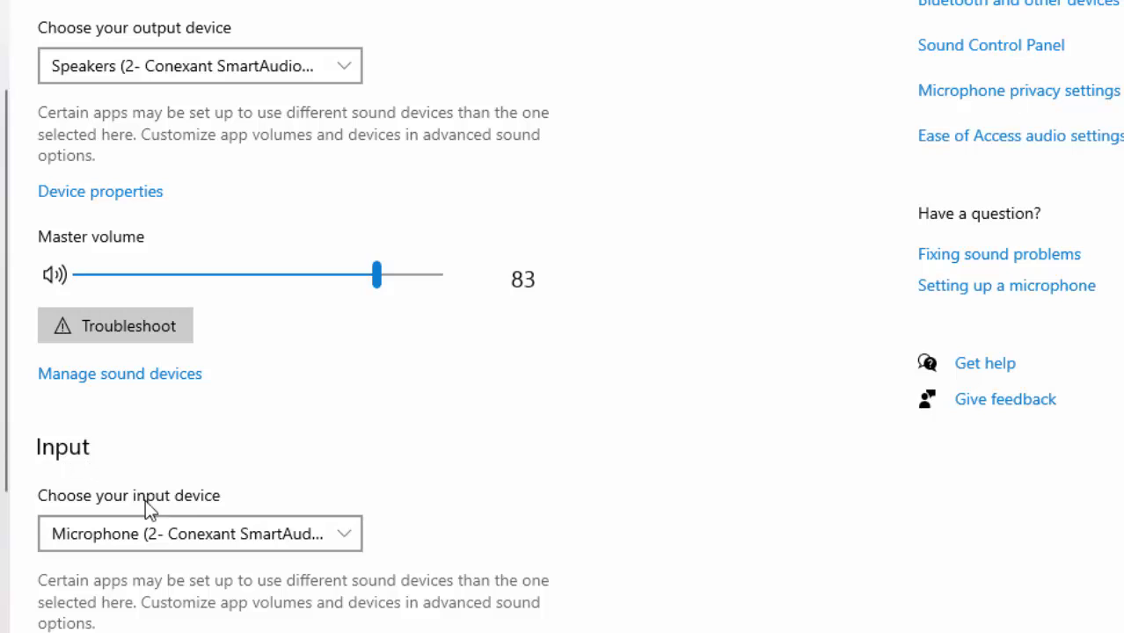
click(319, 538)
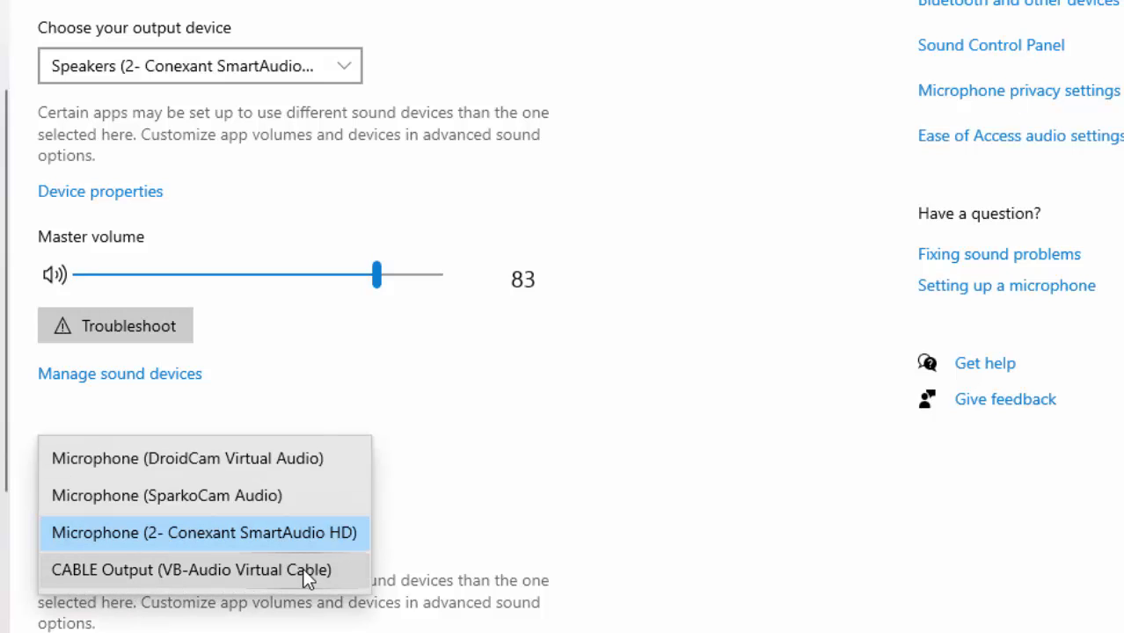
click(624, 380)
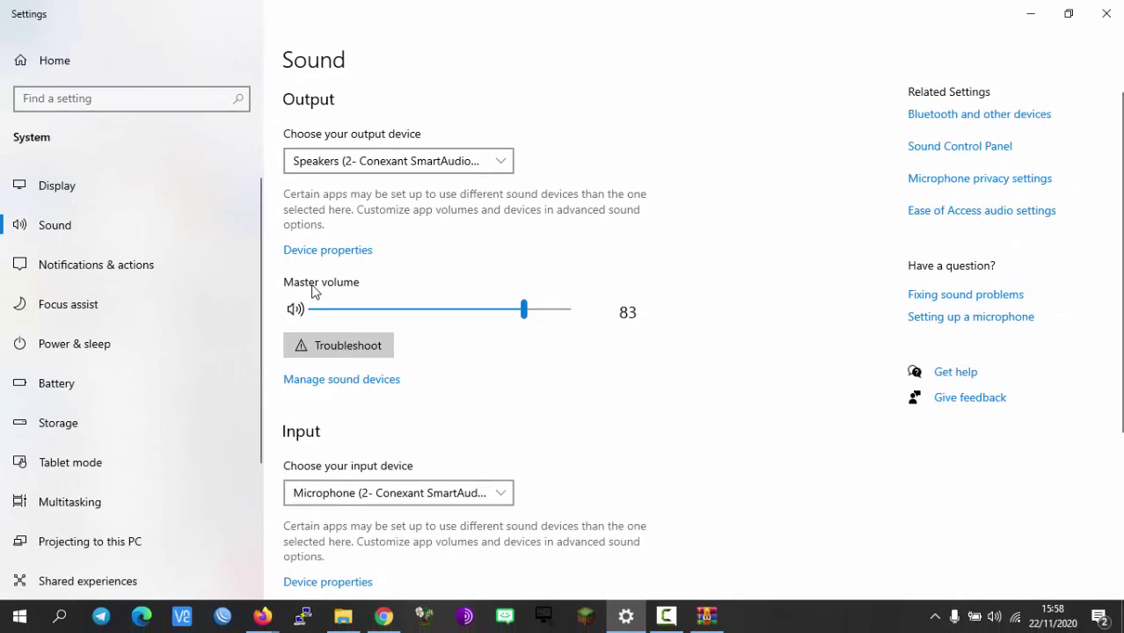
click(1026, 14)
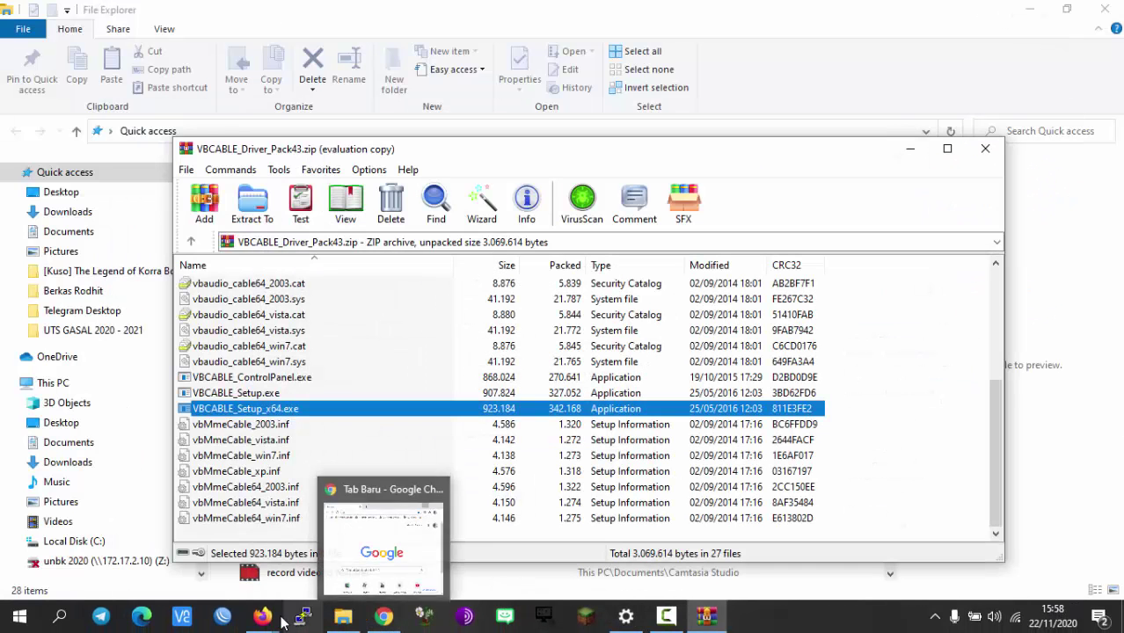
Step: Switch to Chrome, search for "google speech" and open the Web Speech API Demonstration page
click(382, 616)
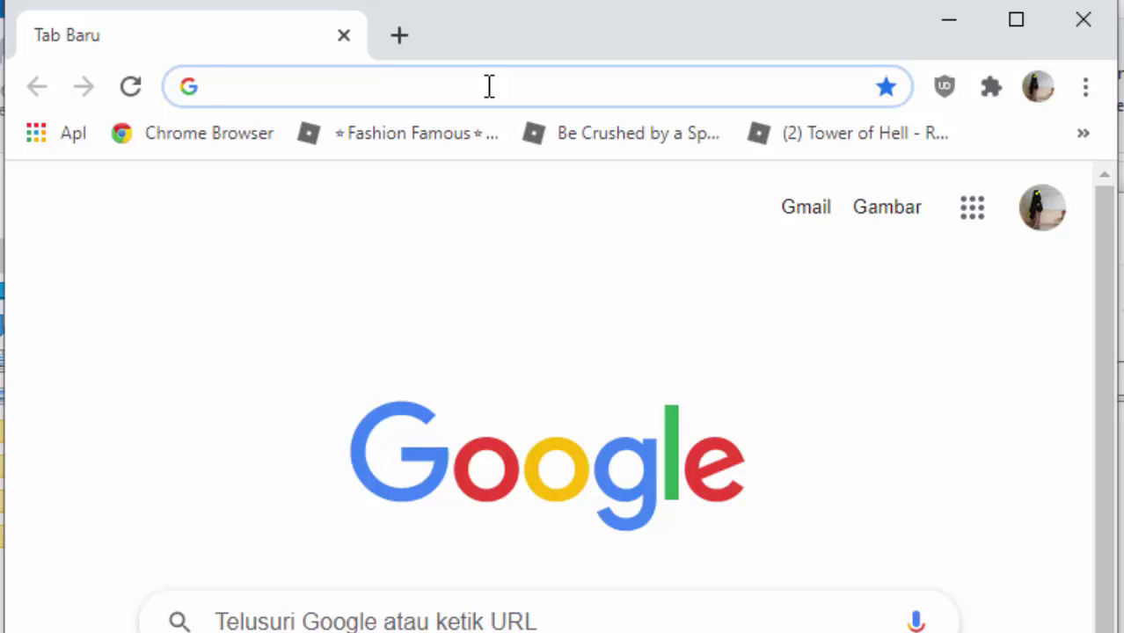
click(489, 86)
text(g)
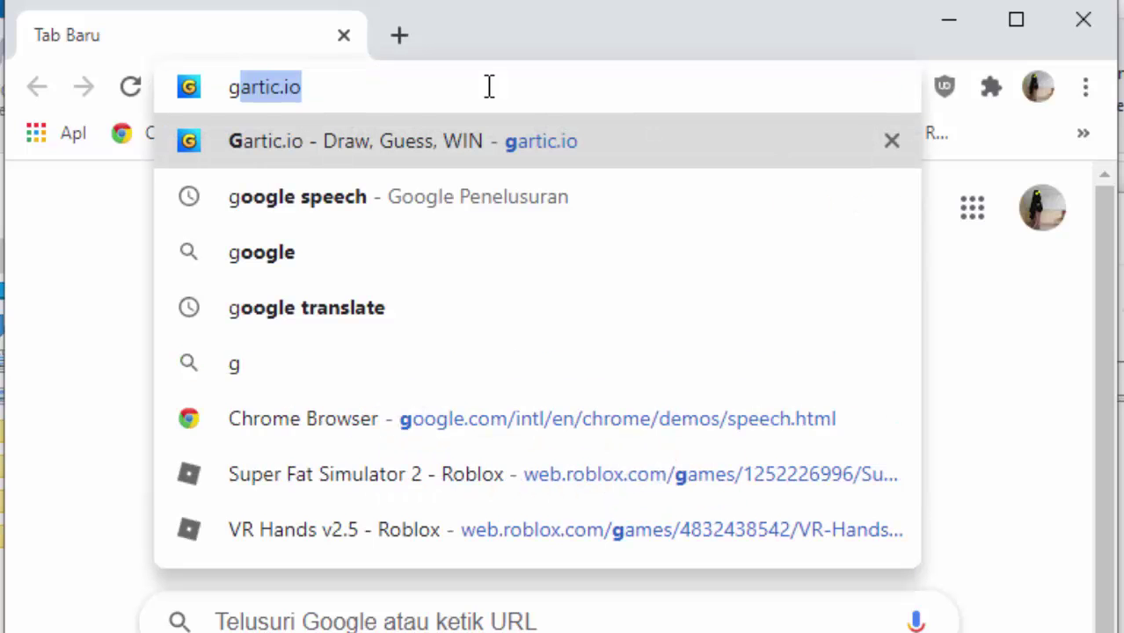
text(p)
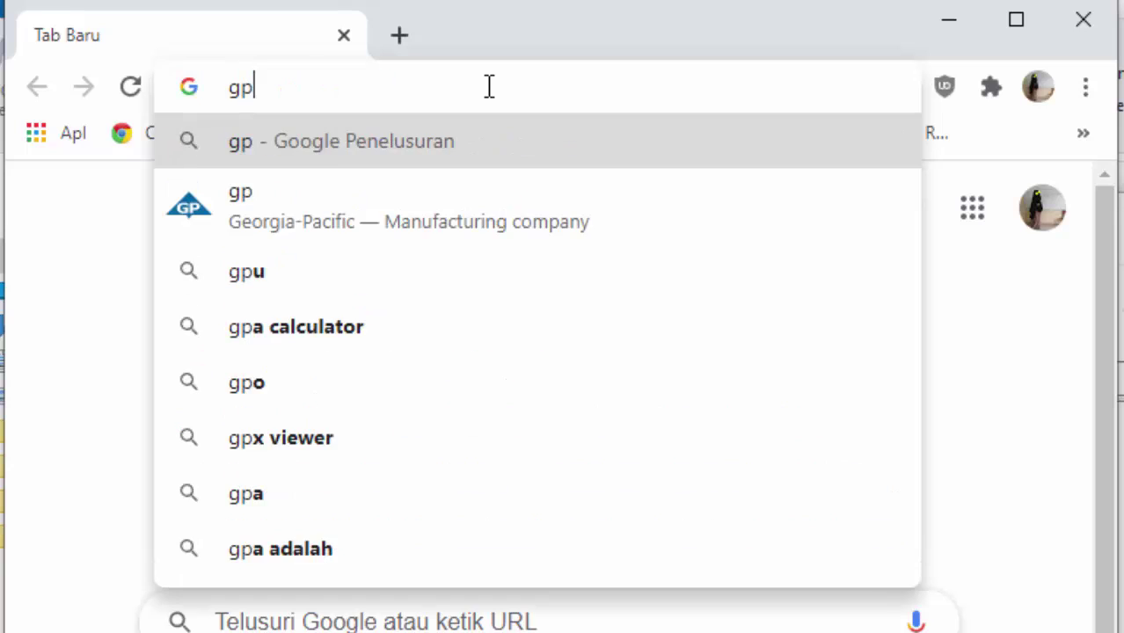
key(BackSpace)
key(BackSpace)
text(goo)
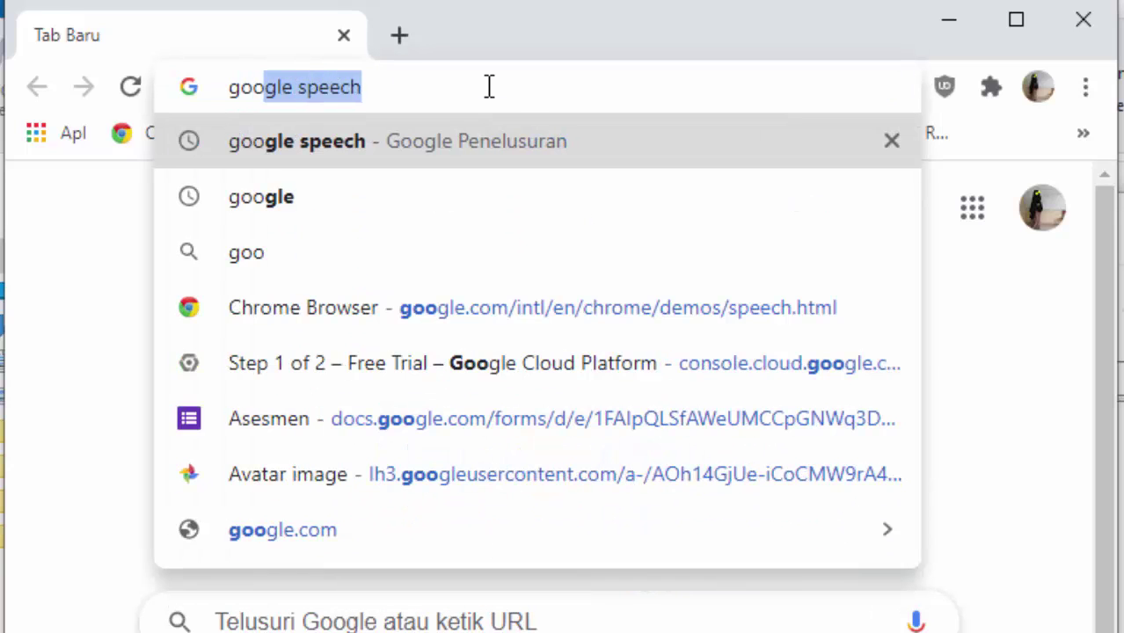
click(324, 147)
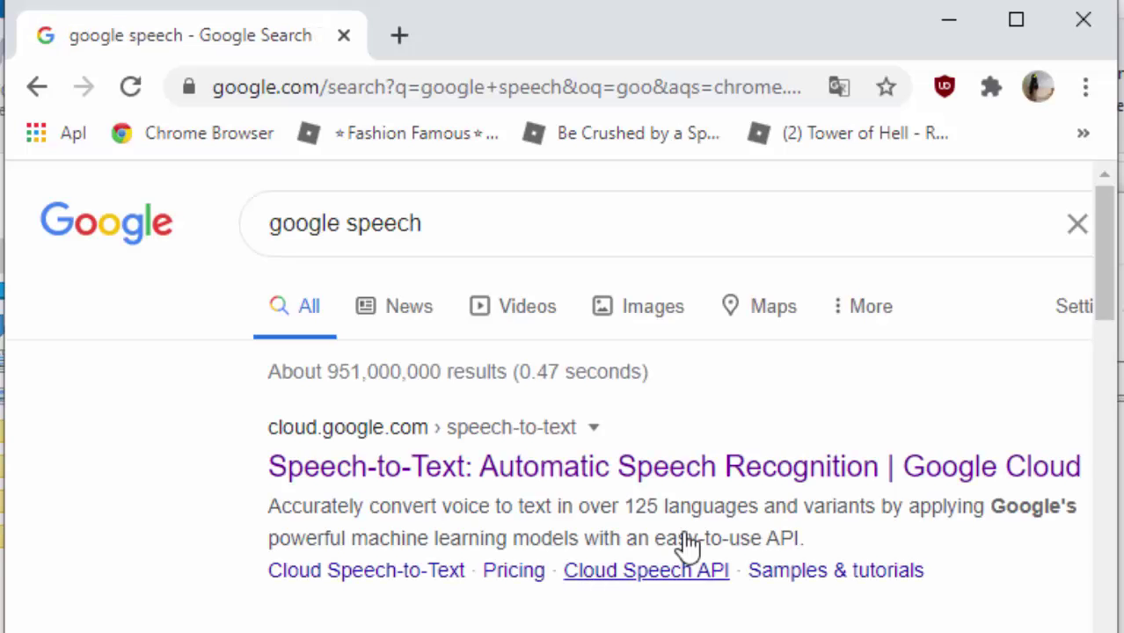
scroll(435, 550, down, 2)
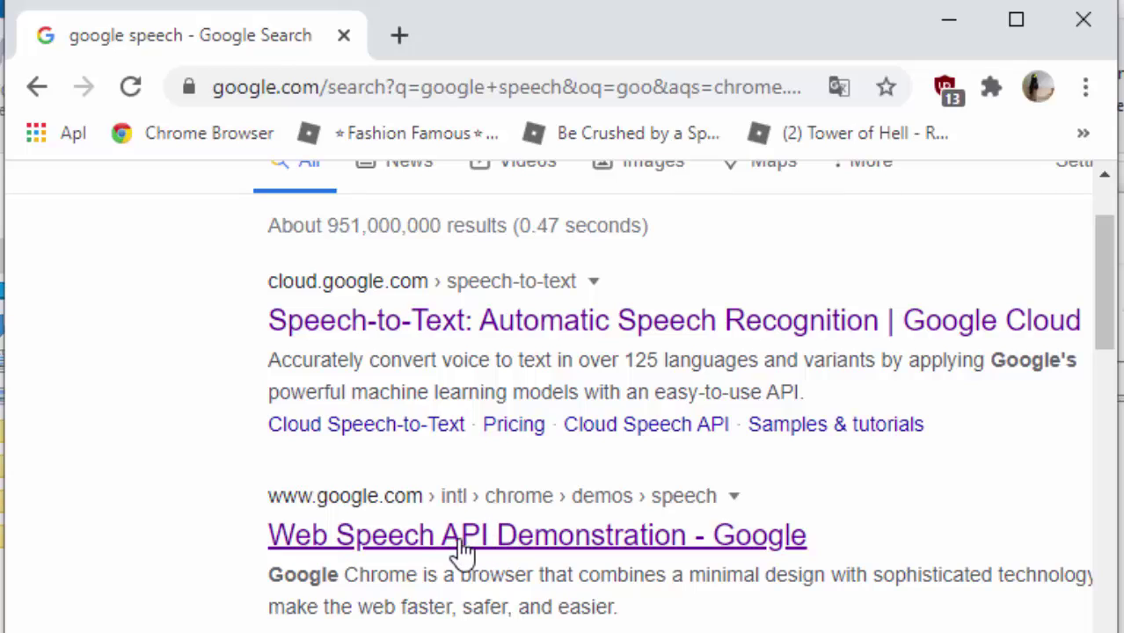
click(462, 543)
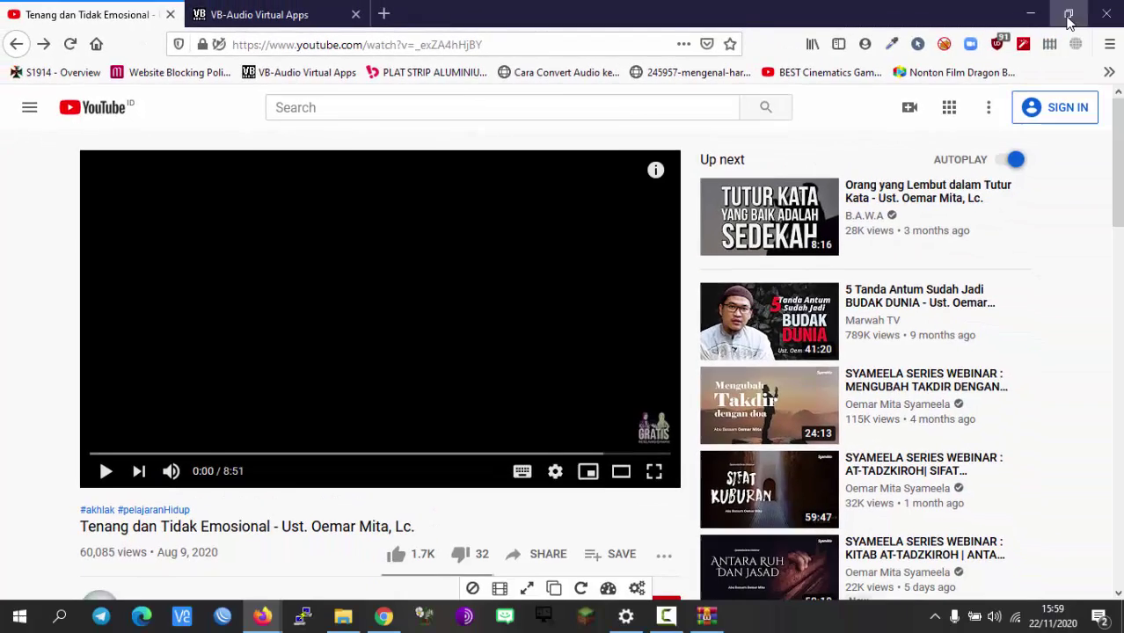
Step: Restore the Firefox YouTube window to a smaller size and bring the Chrome speech demo window to the front beside it
click(1067, 10)
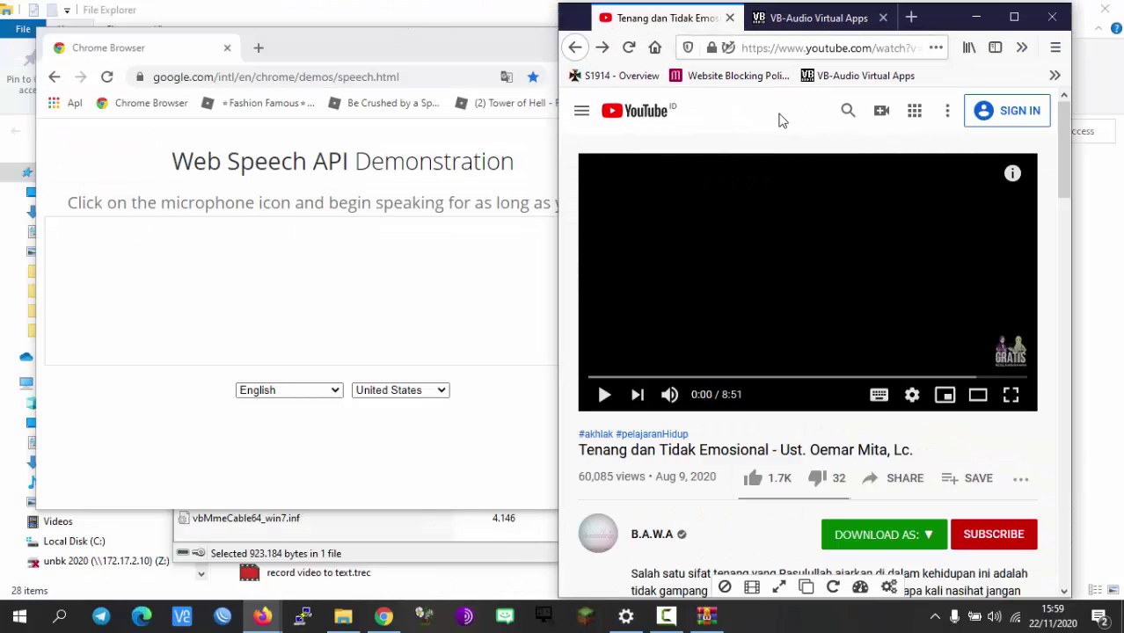
click(417, 44)
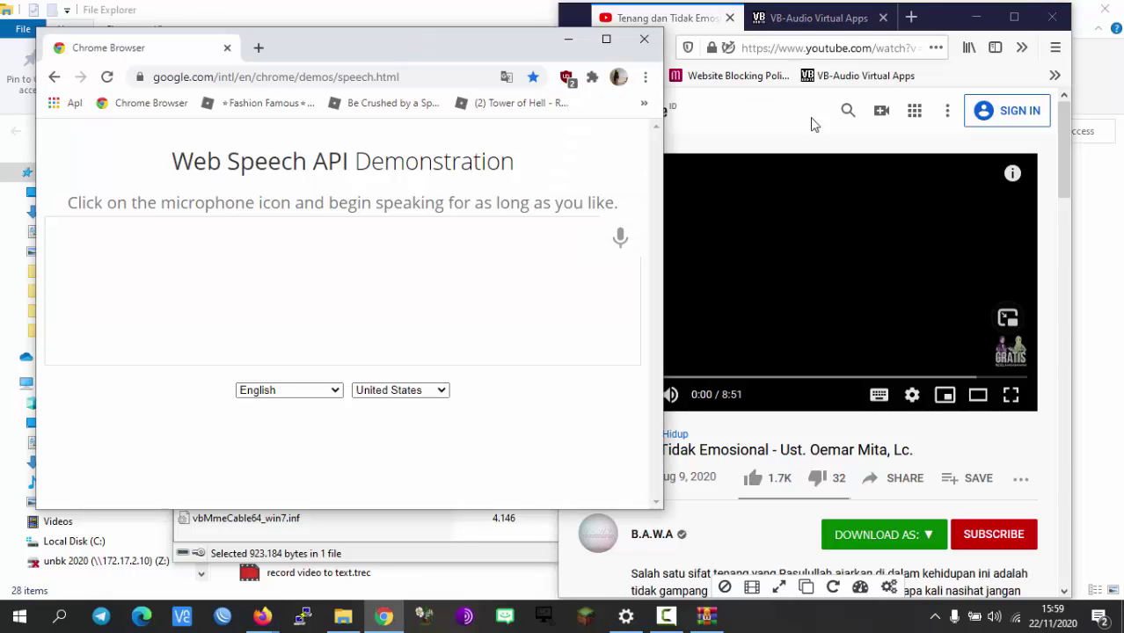
Step: Set the speech demo's recognition language to Bahasa Indonesia, and play the YouTube video in Firefox, pausing it at about 0:10
click(681, 19)
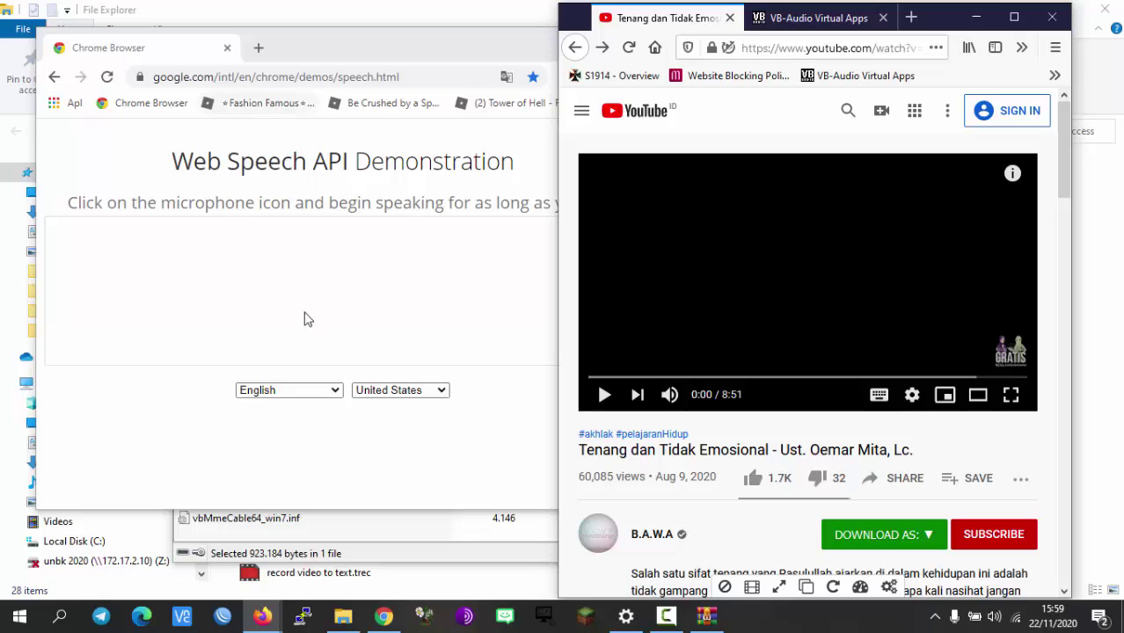
click(341, 391)
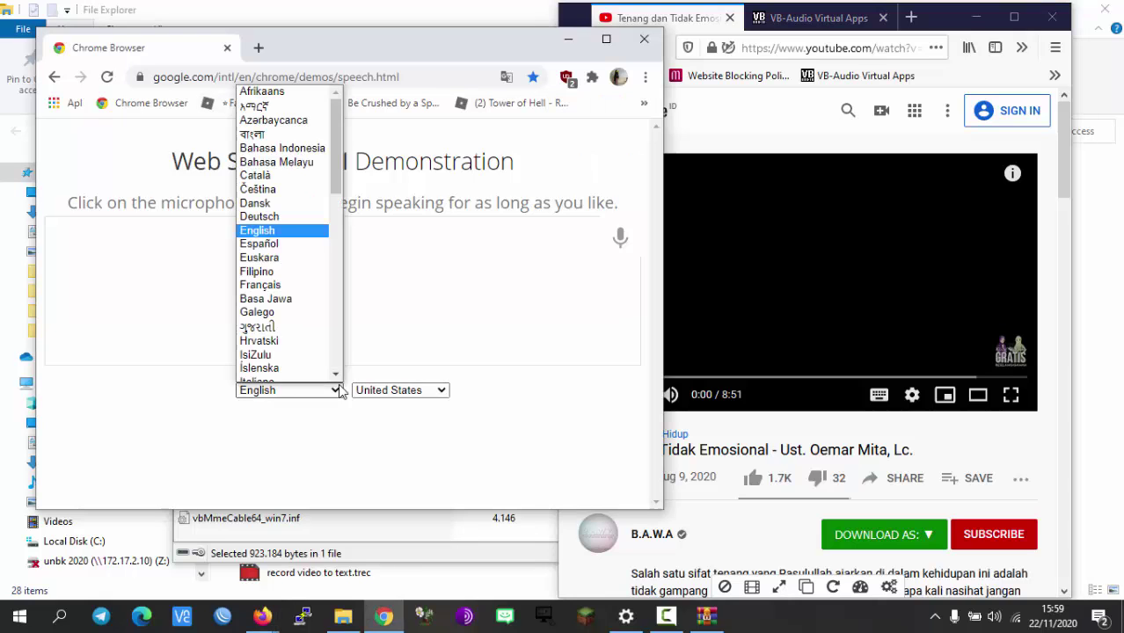
click(284, 142)
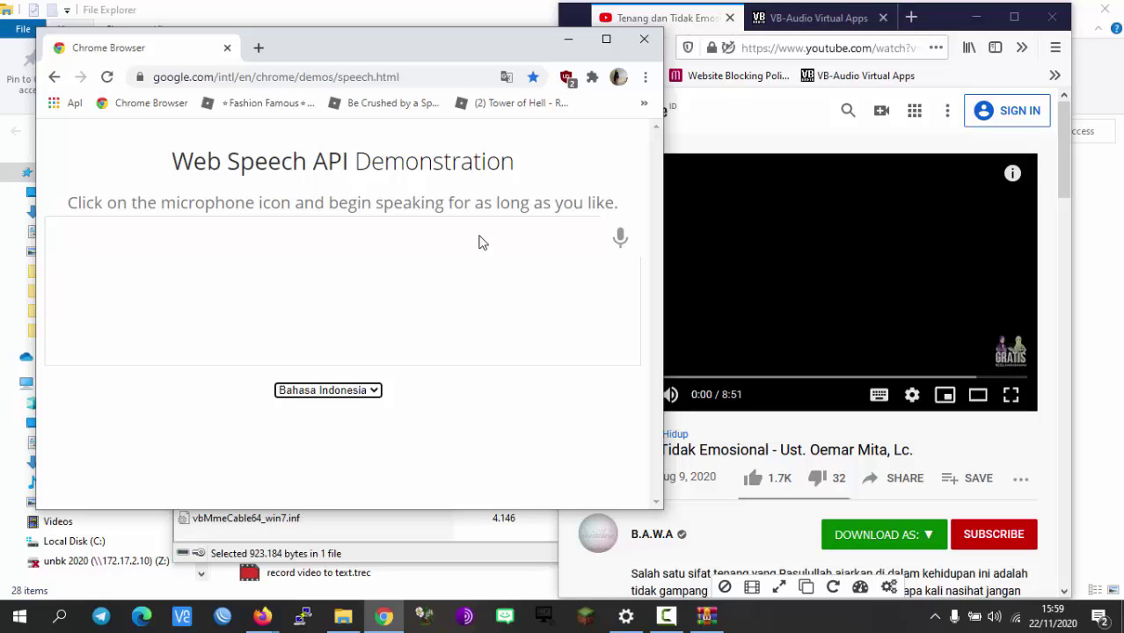
click(666, 17)
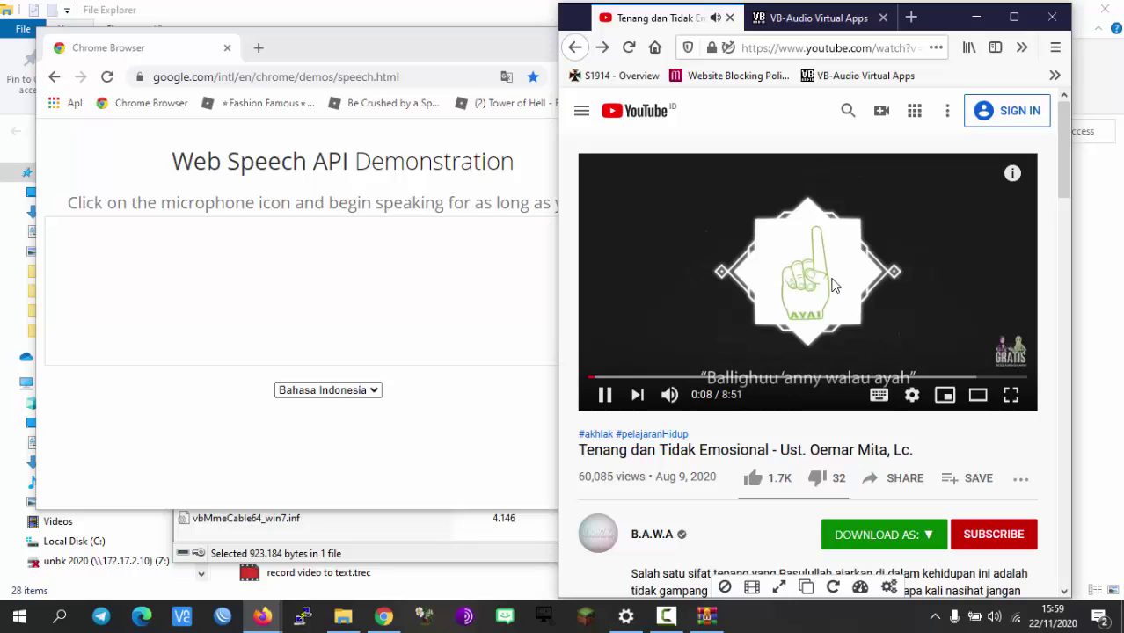
click(765, 299)
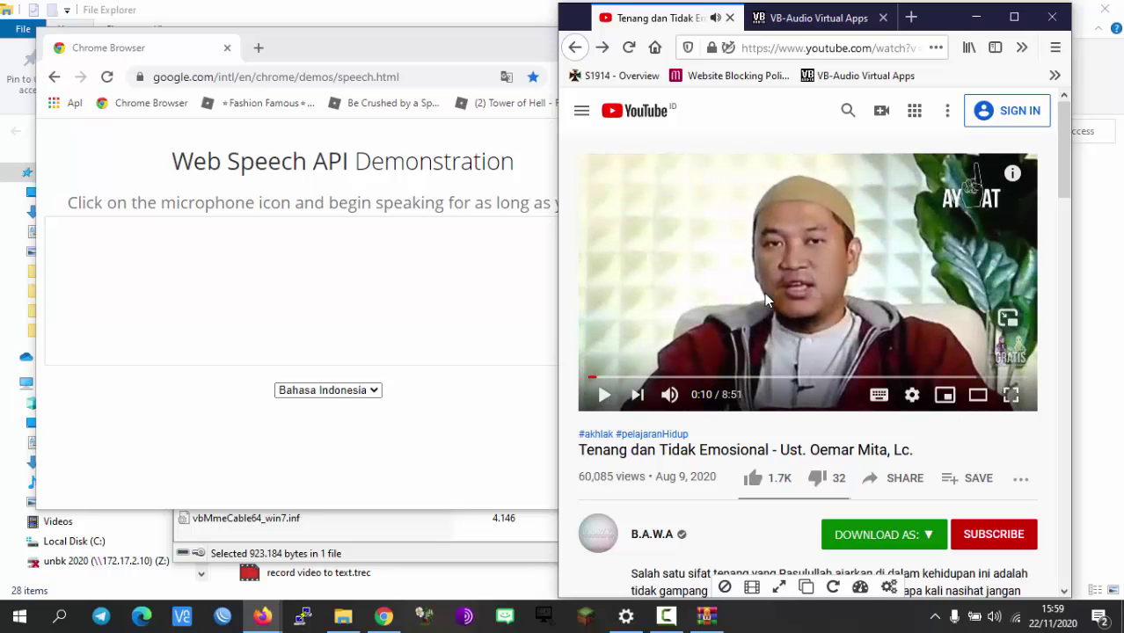
Step: In the Windows Sound settings, set the output device to CABLE Input (VB-Audio Virtual Cable) and the input device to CABLE Output (VB-Audio Virtual Cable)
right_click(997, 619)
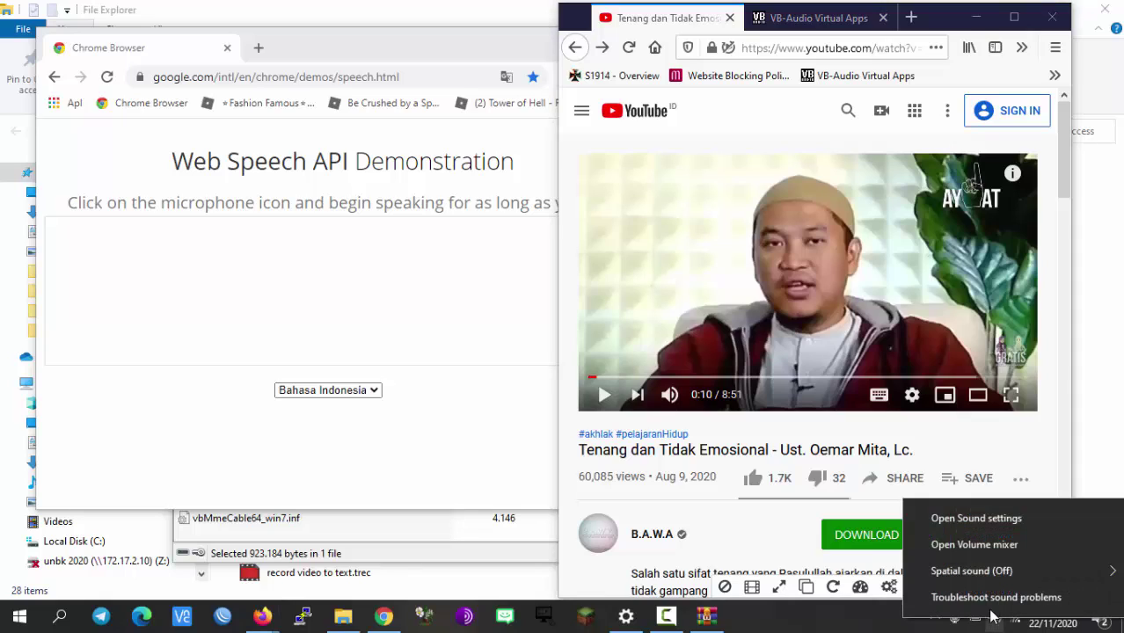
click(965, 524)
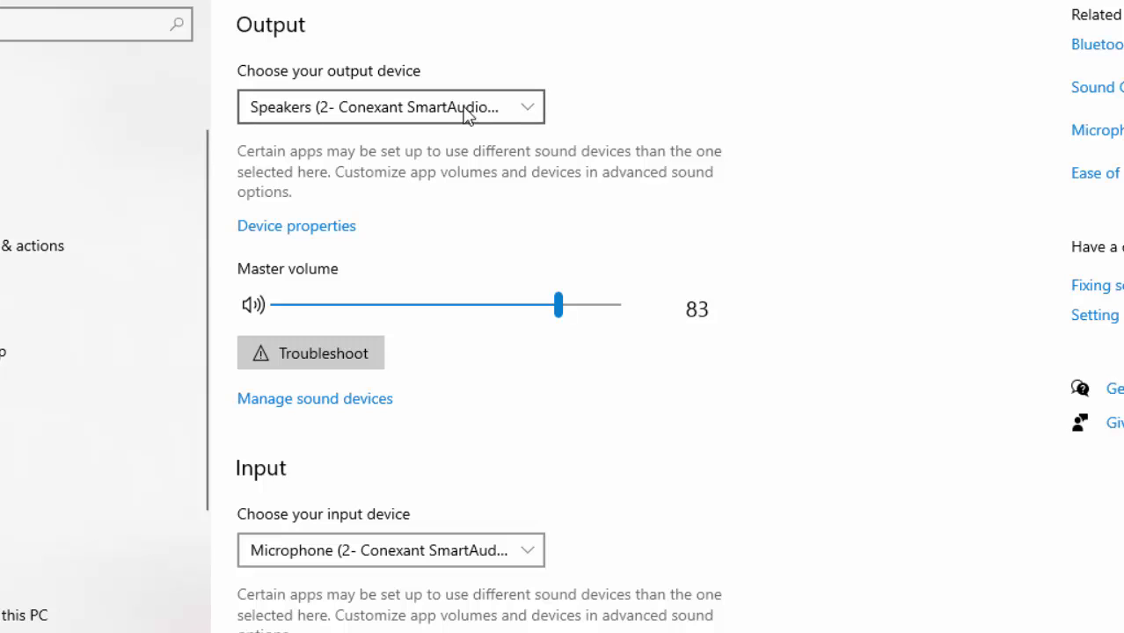
click(510, 115)
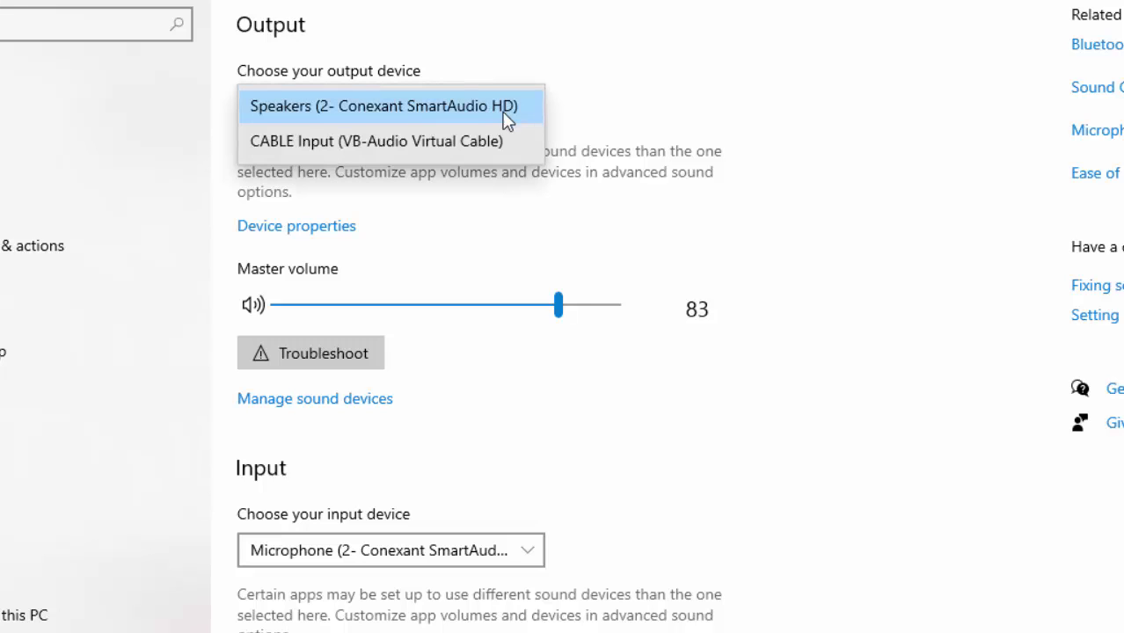
click(342, 142)
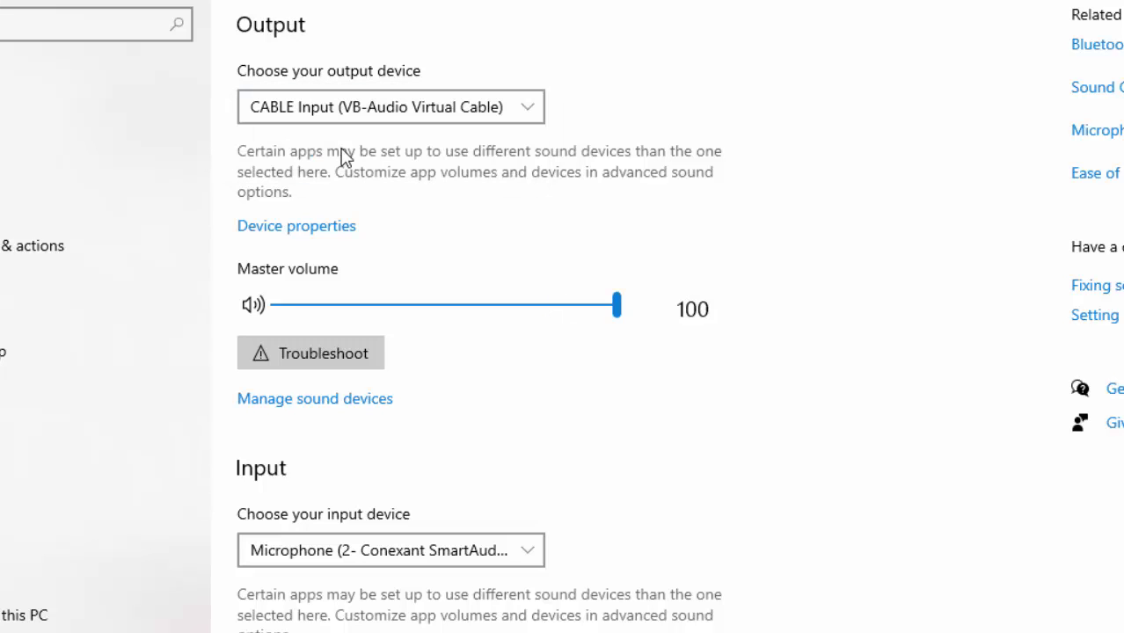
click(357, 560)
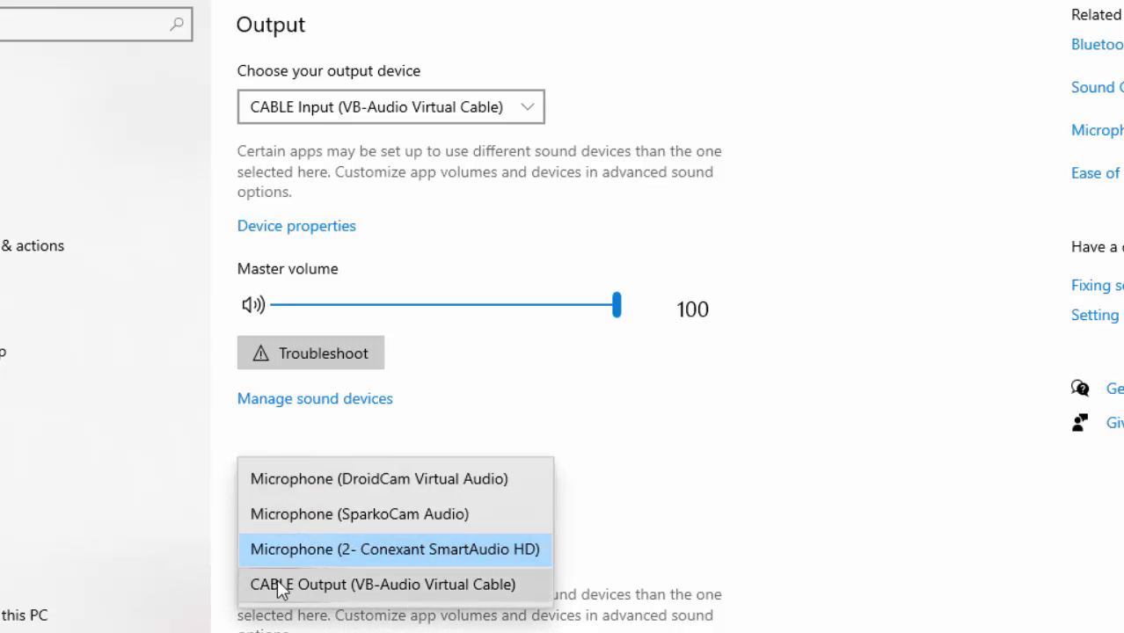
click(347, 585)
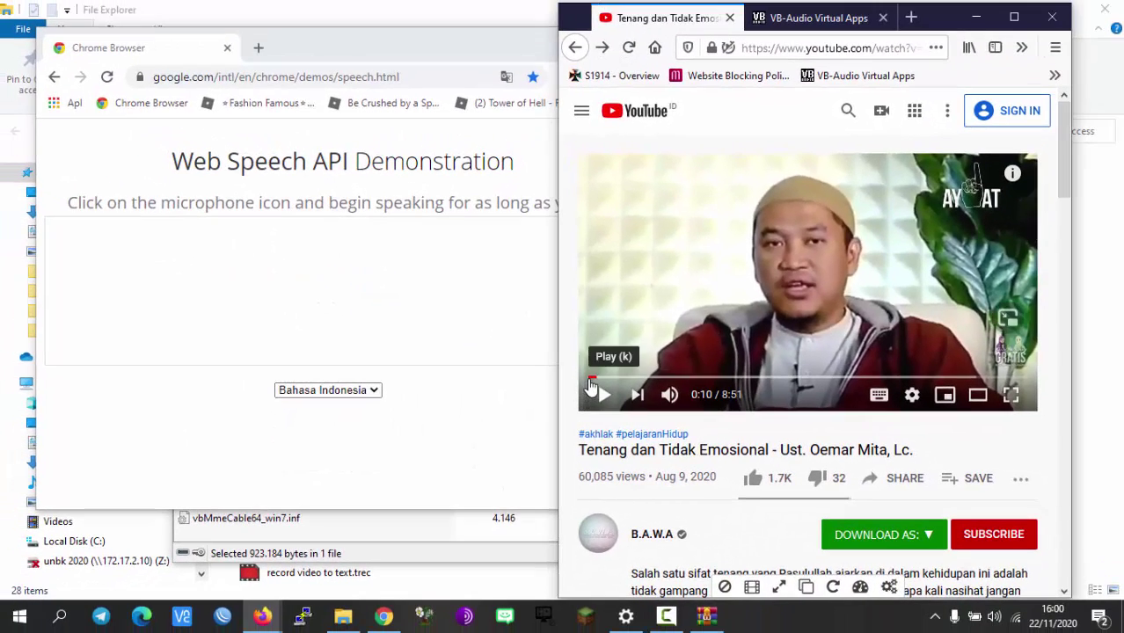
Step: Play the YouTube video from near its beginning and start speech recognition in the Chrome demo
click(592, 379)
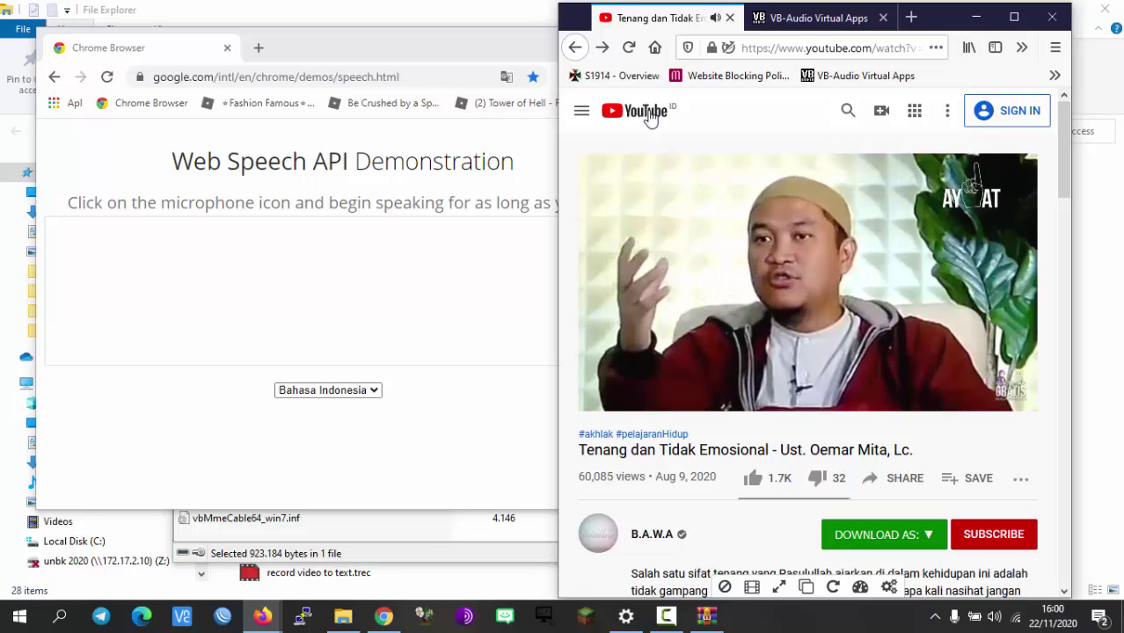
click(359, 50)
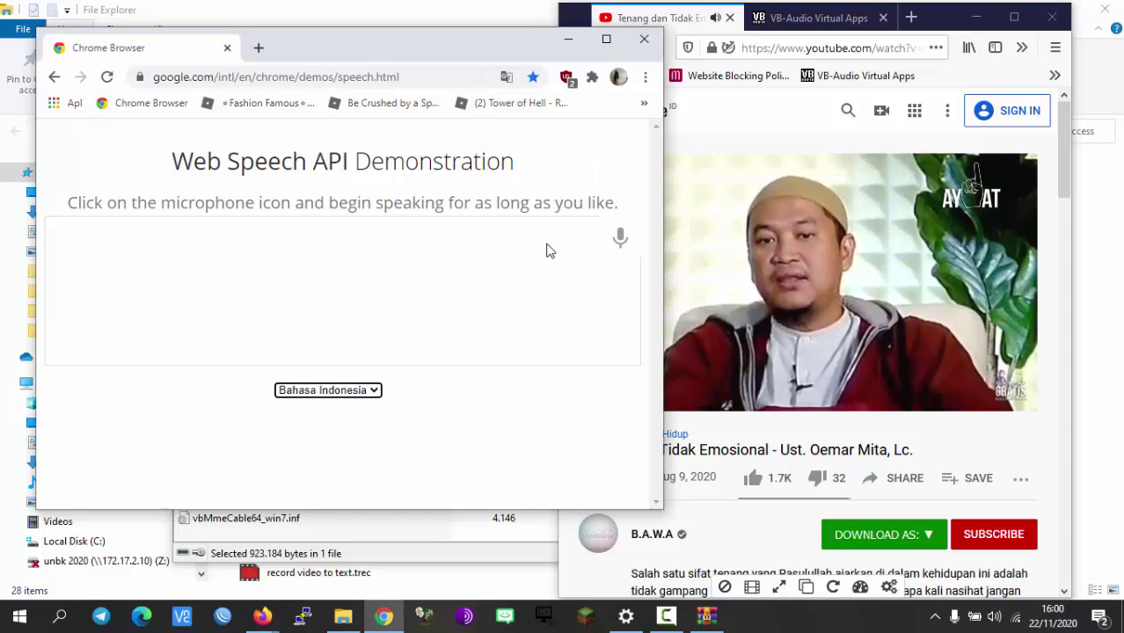
click(621, 236)
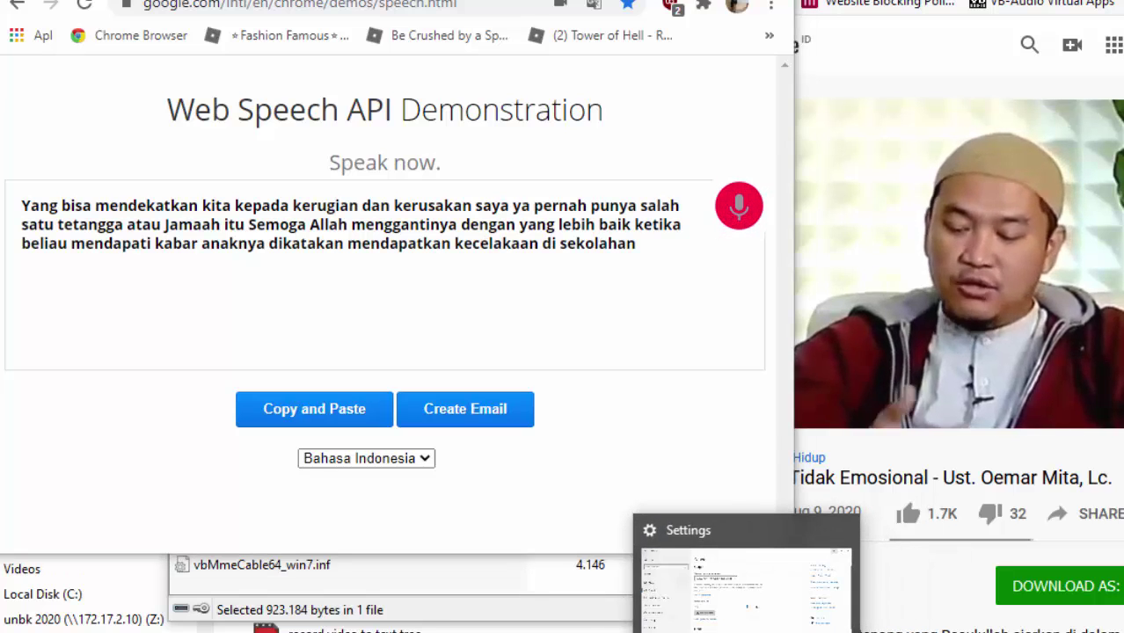
Step: Bring the Sound settings back beside the transcript, review the devices and set the input device to Microphone (2- Conexant SmartAudio HD)
click(746, 585)
drag(616, 7, 668, 79)
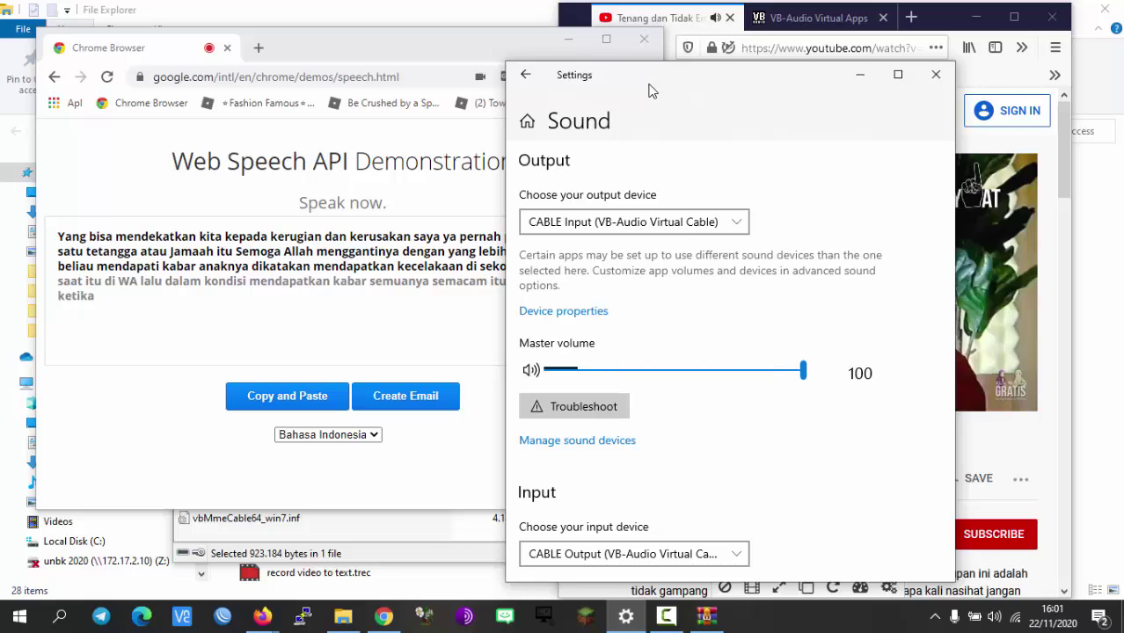
drag(650, 91, 625, 62)
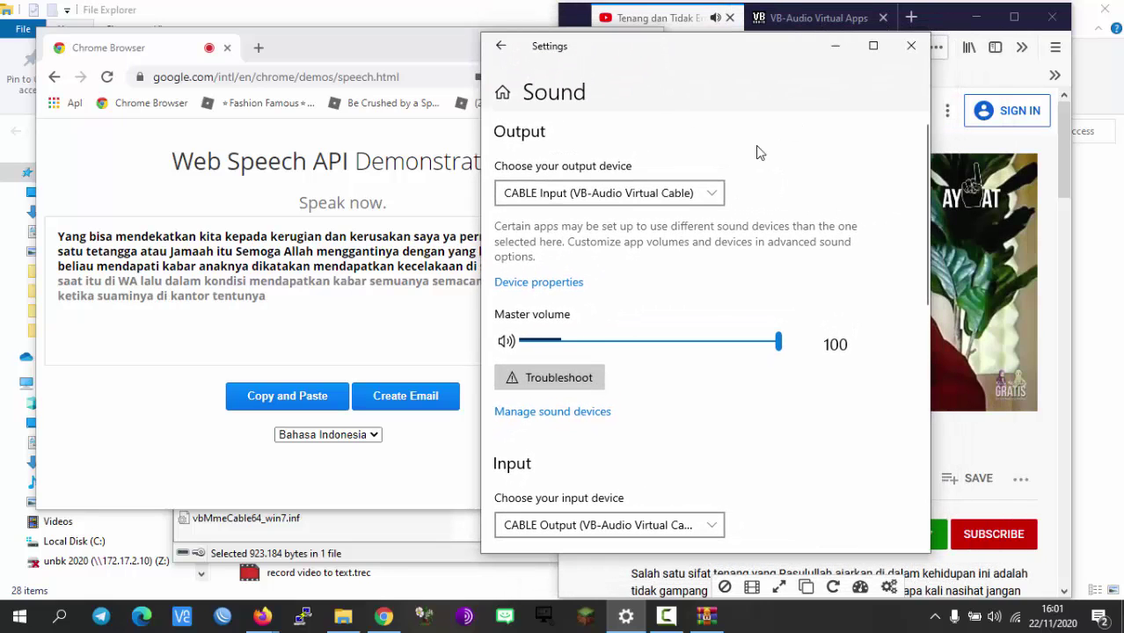
scroll(671, 383, down, 4)
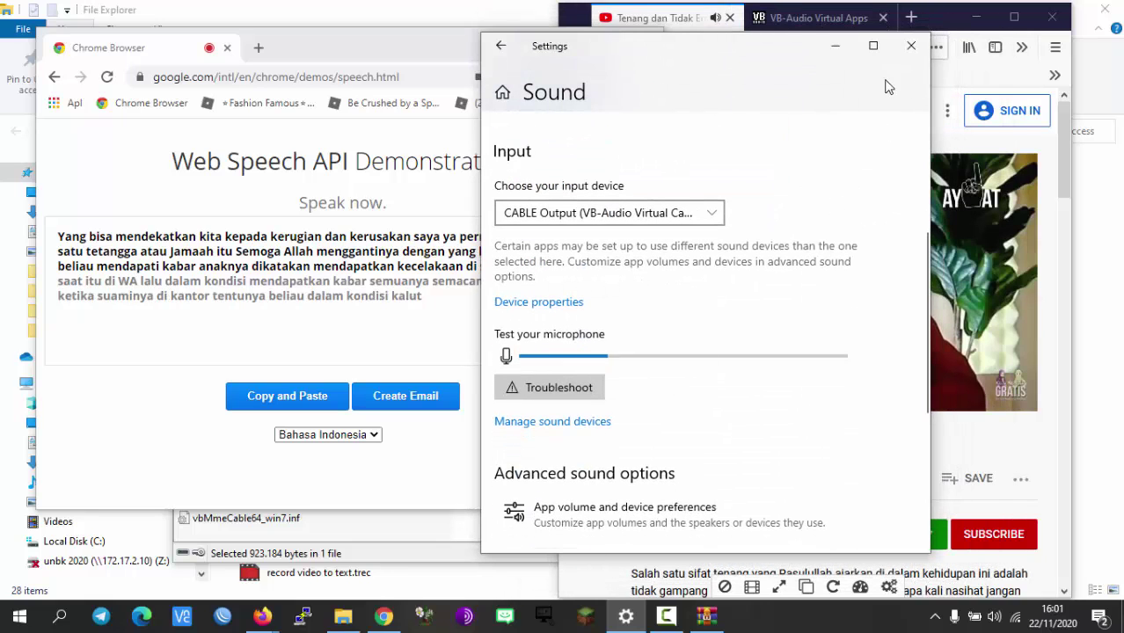
scroll(620, 404, down, 1)
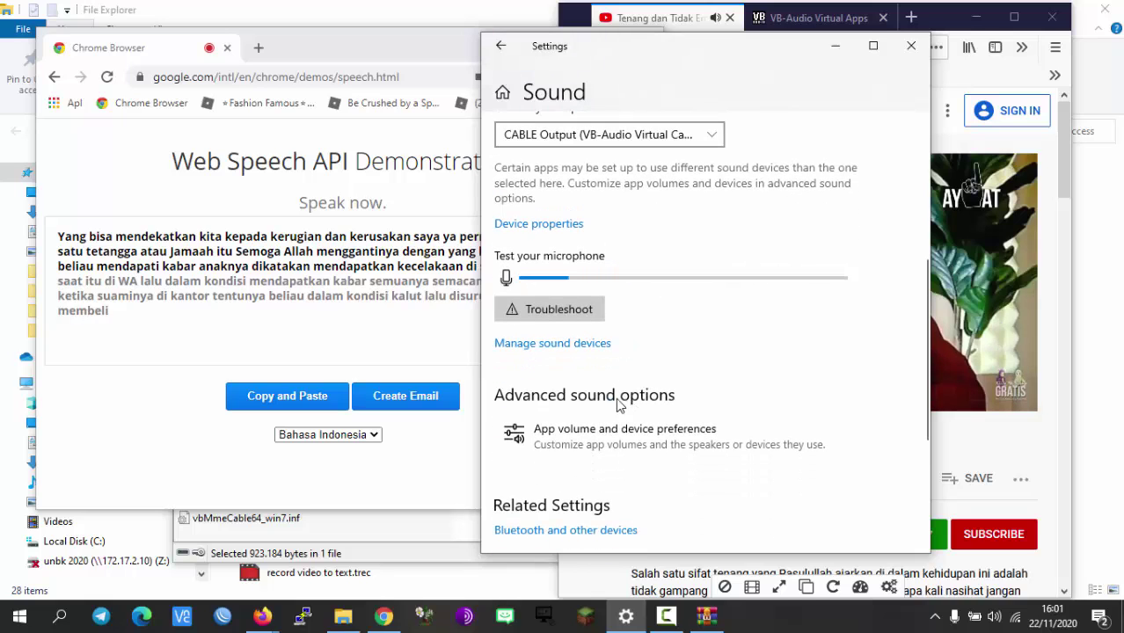
scroll(572, 391, down, 1)
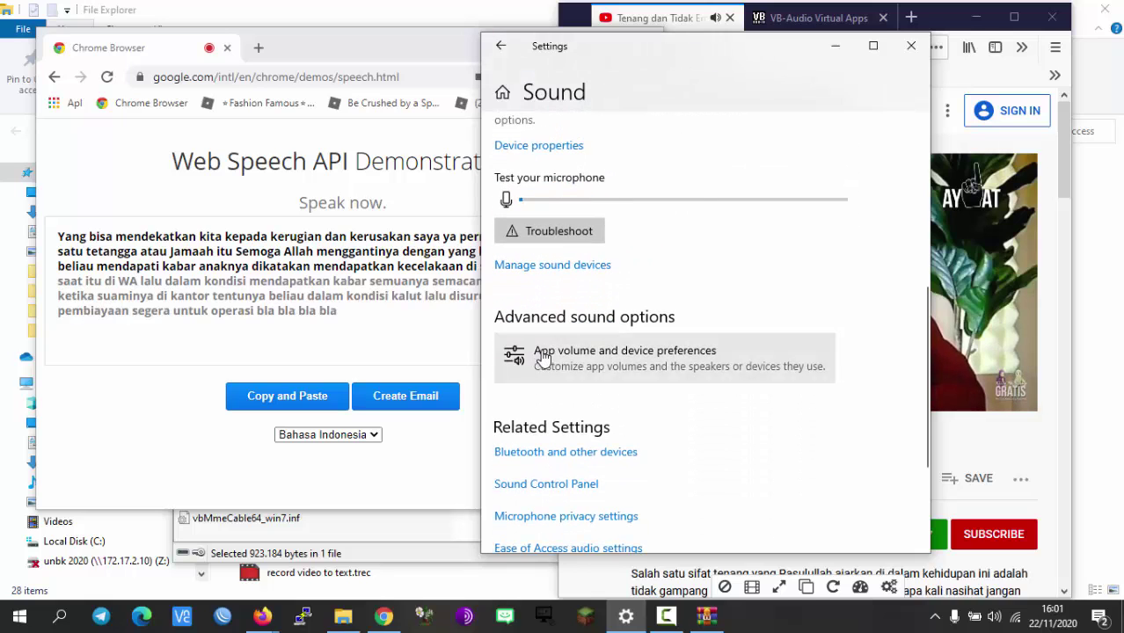
scroll(541, 361, up, 2)
scroll(548, 368, up, 1)
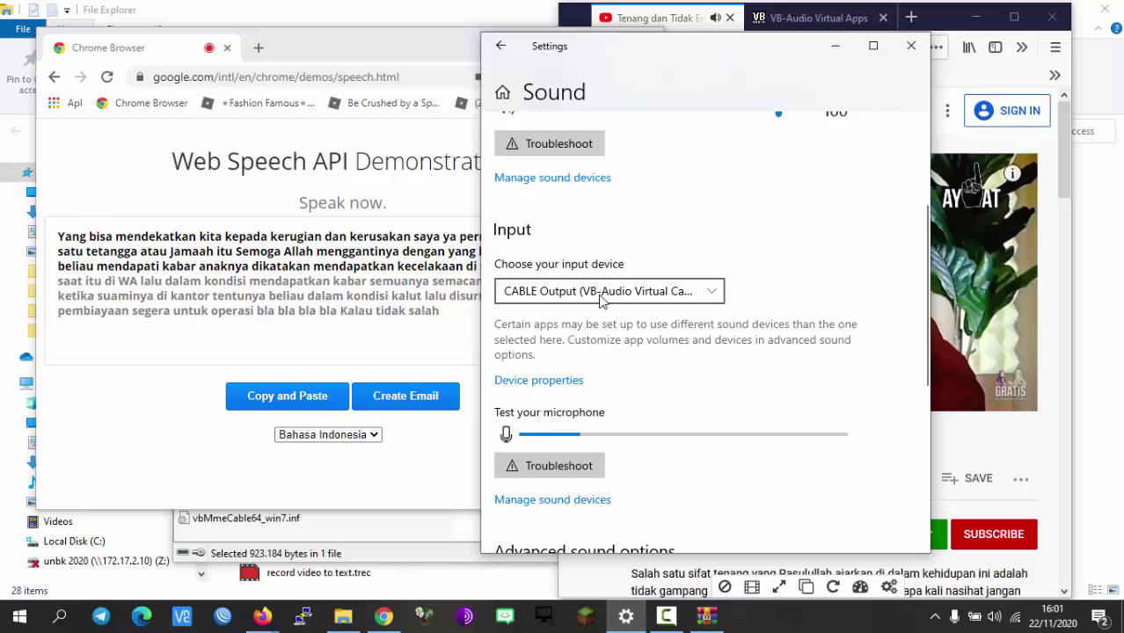
click(599, 291)
click(588, 266)
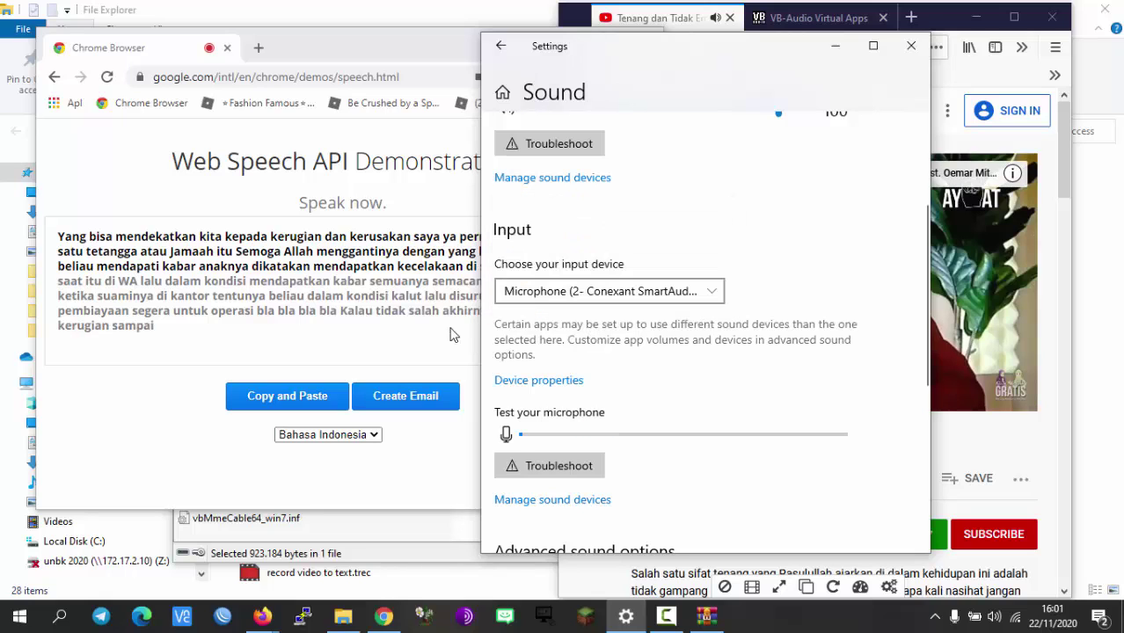
Step: Minimize Settings and restart speech recognition in the demo to transcribe speech from the physical microphone
click(836, 47)
click(621, 240)
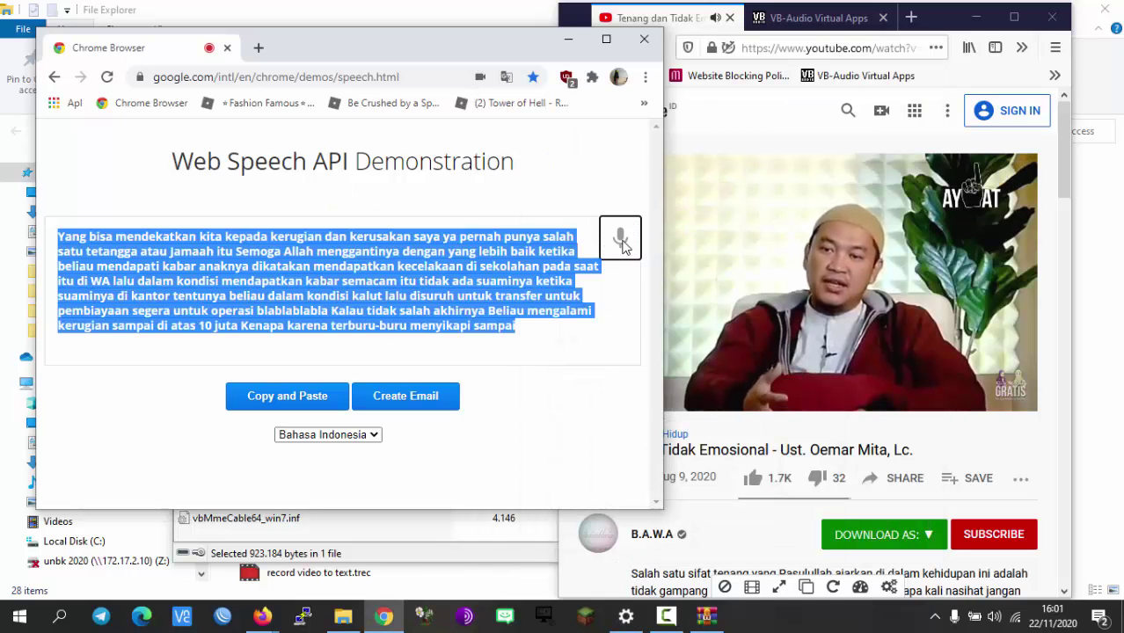
click(621, 241)
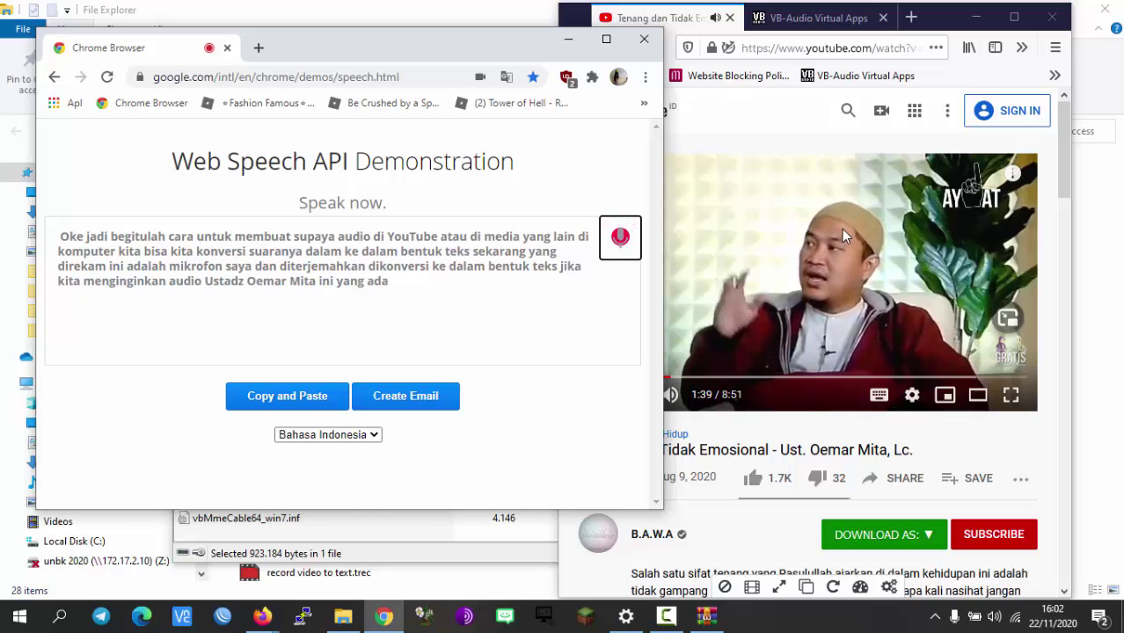
triple_click(421, 315)
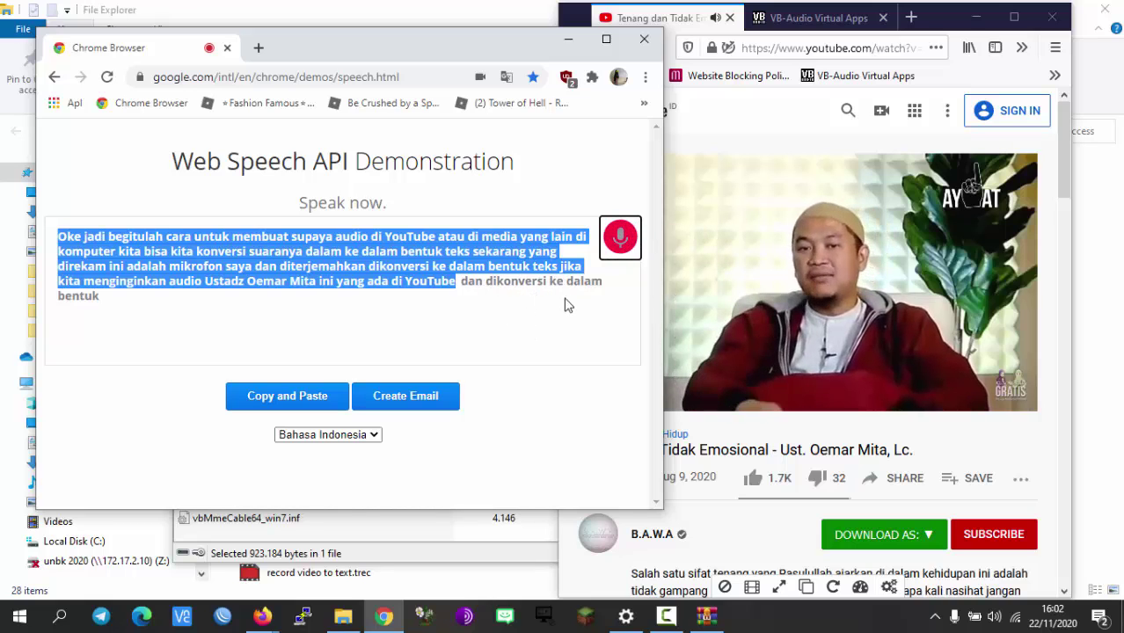
Step: Reopen the Sound settings and set the input device back to CABLE Output (VB-Audio Virtual Cable)
click(637, 622)
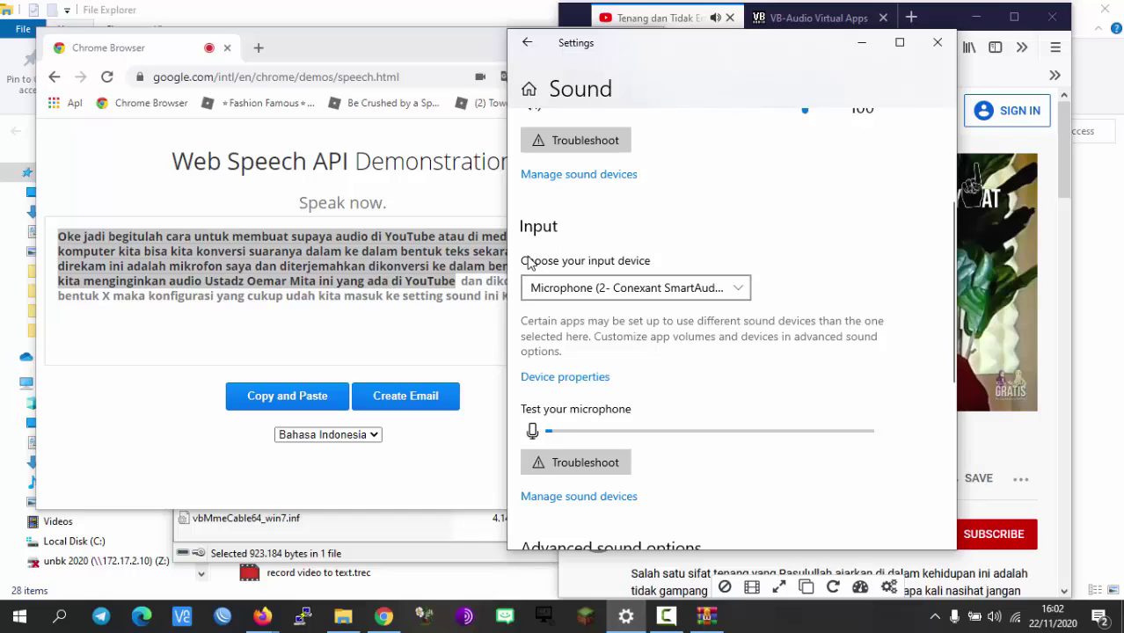
click(726, 293)
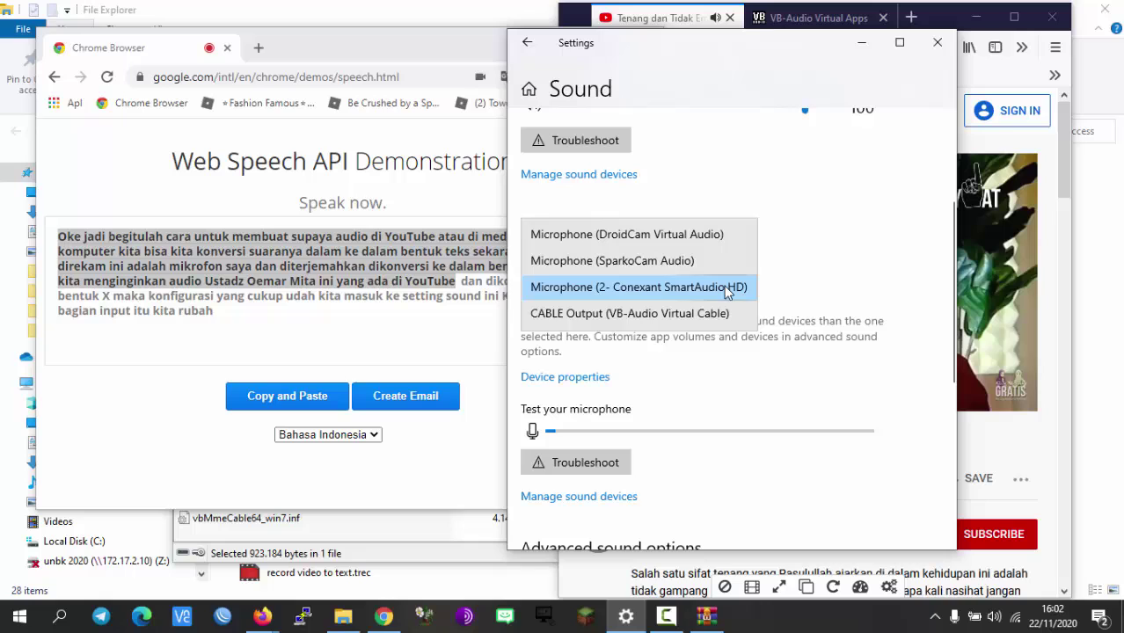
click(563, 314)
Step: Return to the speech demo, stop the running recognition and start a new one to transcribe the video's audio
click(456, 341)
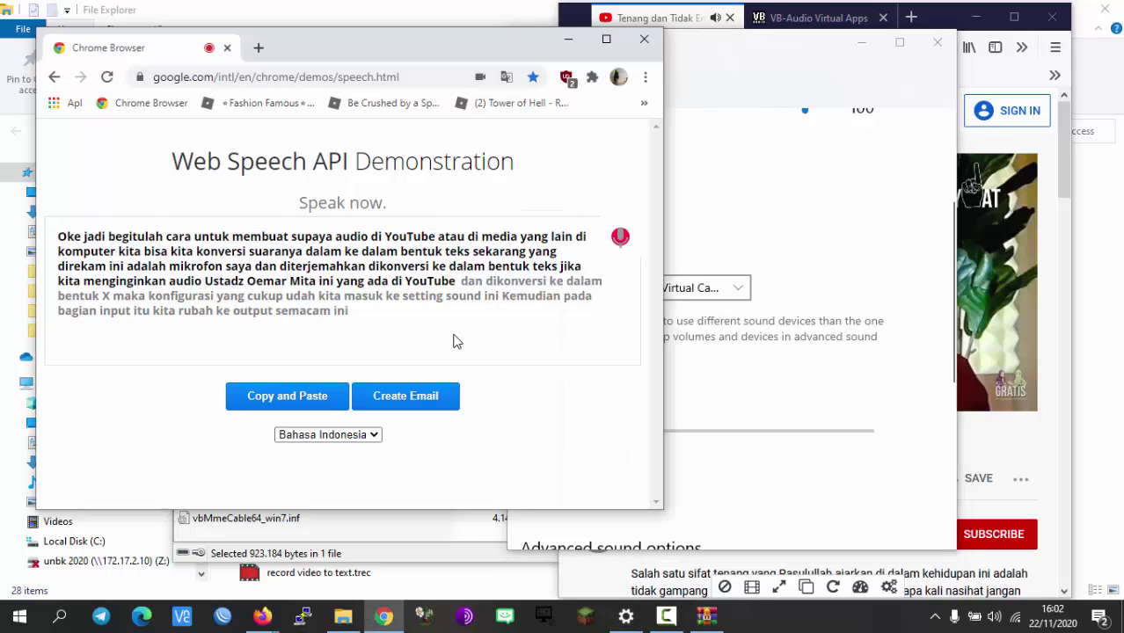
click(622, 239)
click(622, 240)
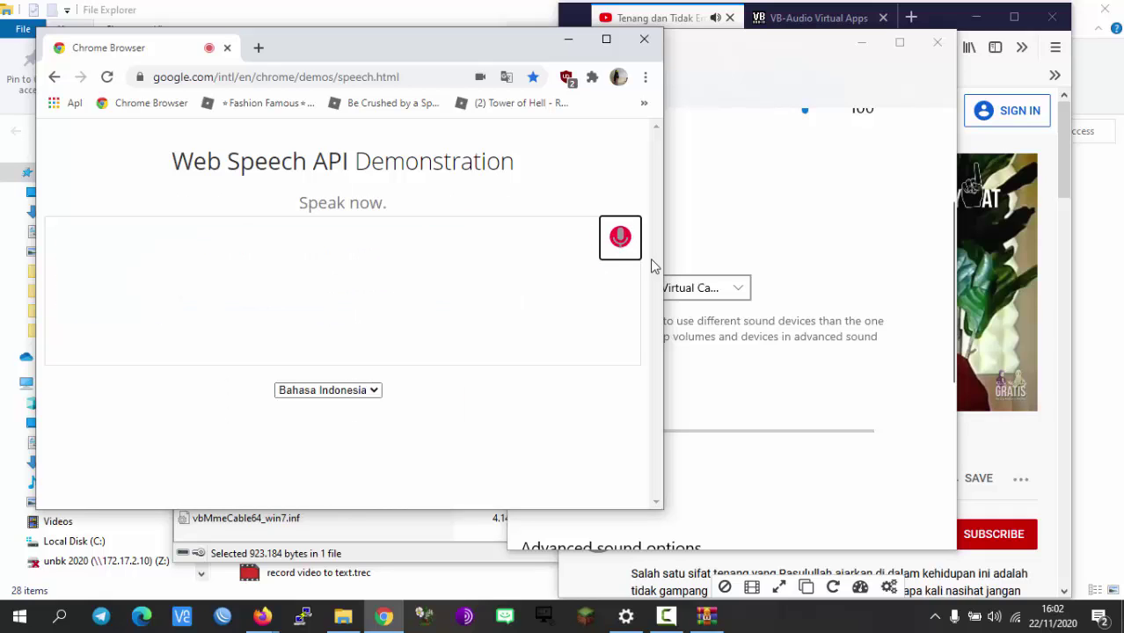
Step: Compare the playing YouTube video with its growing transcript in the speech demo, following the text down to its end
click(676, 19)
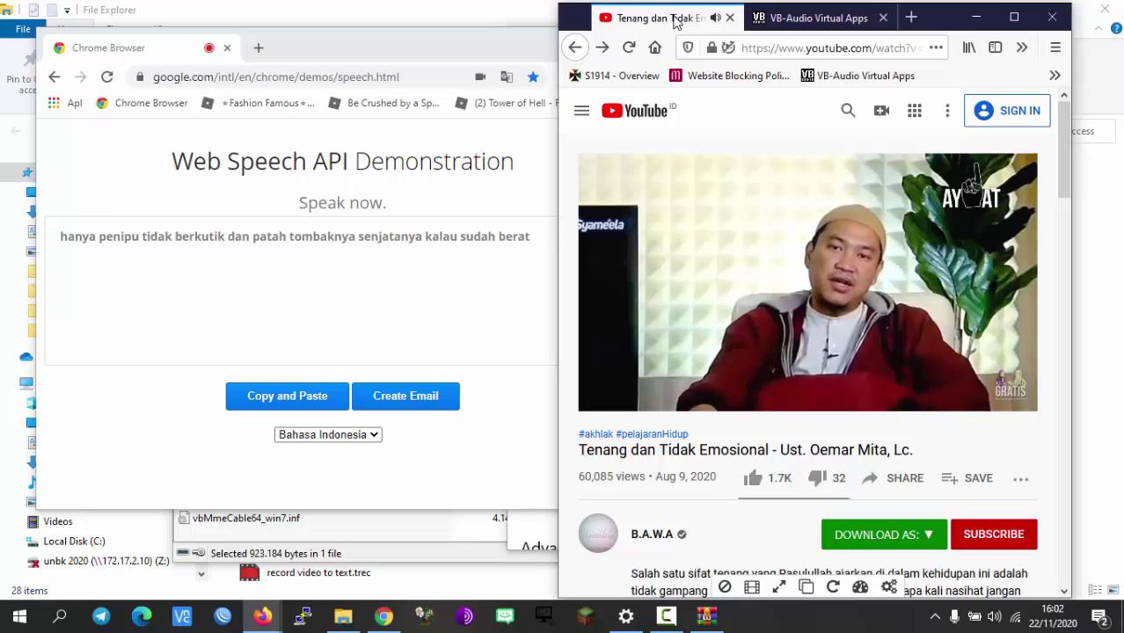
click(487, 45)
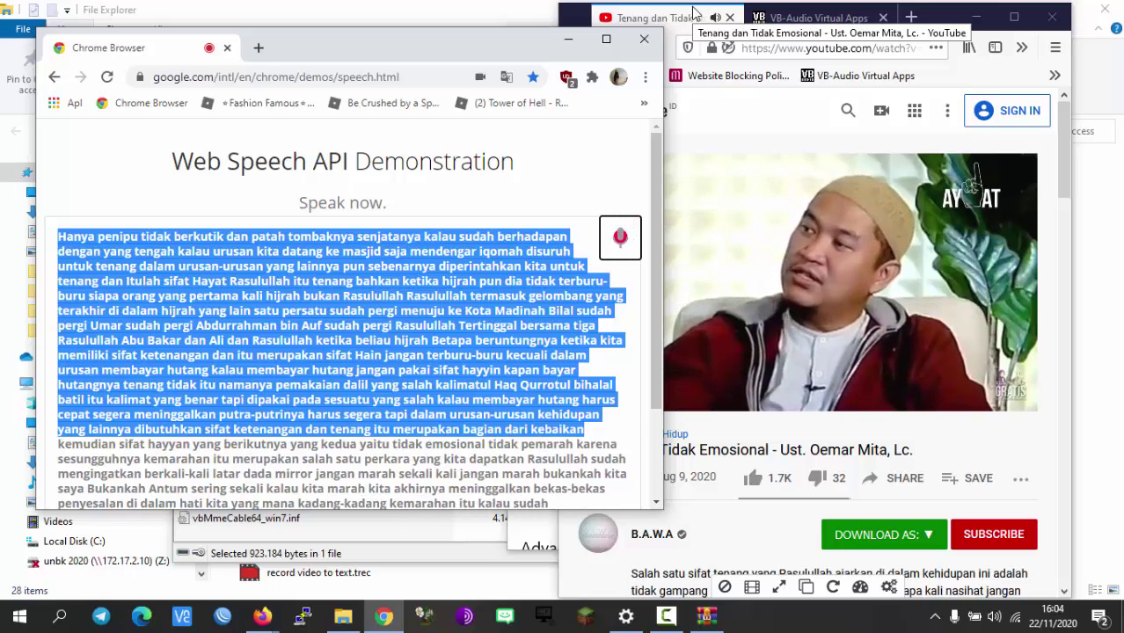
click(620, 255)
scroll(352, 402, down, 2)
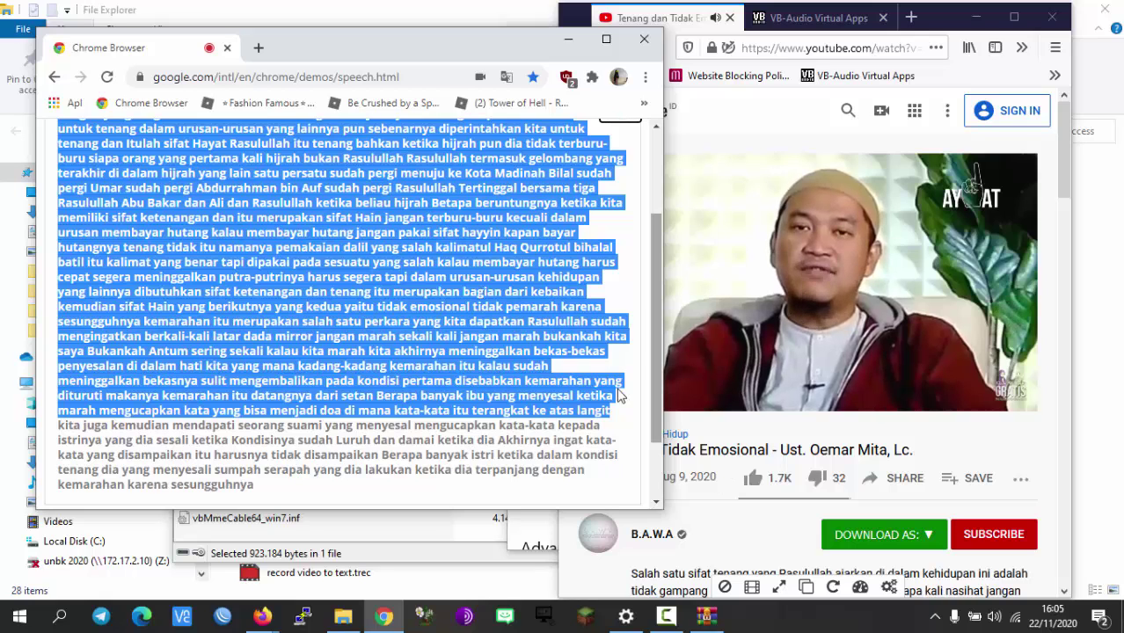
scroll(596, 321, down, 2)
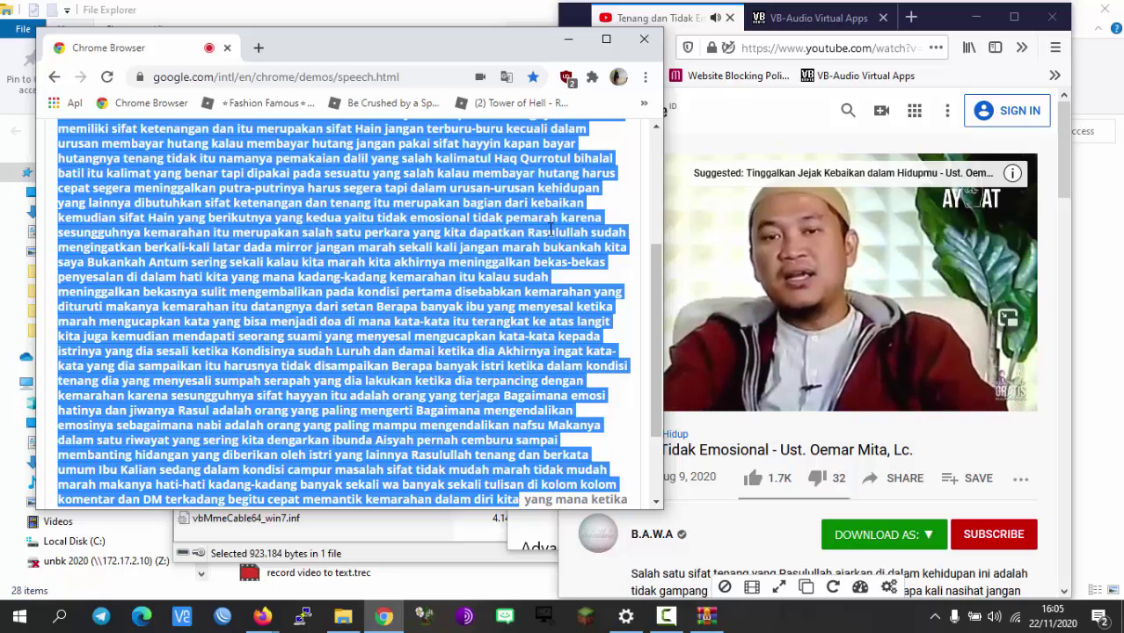
scroll(309, 283, down, 3)
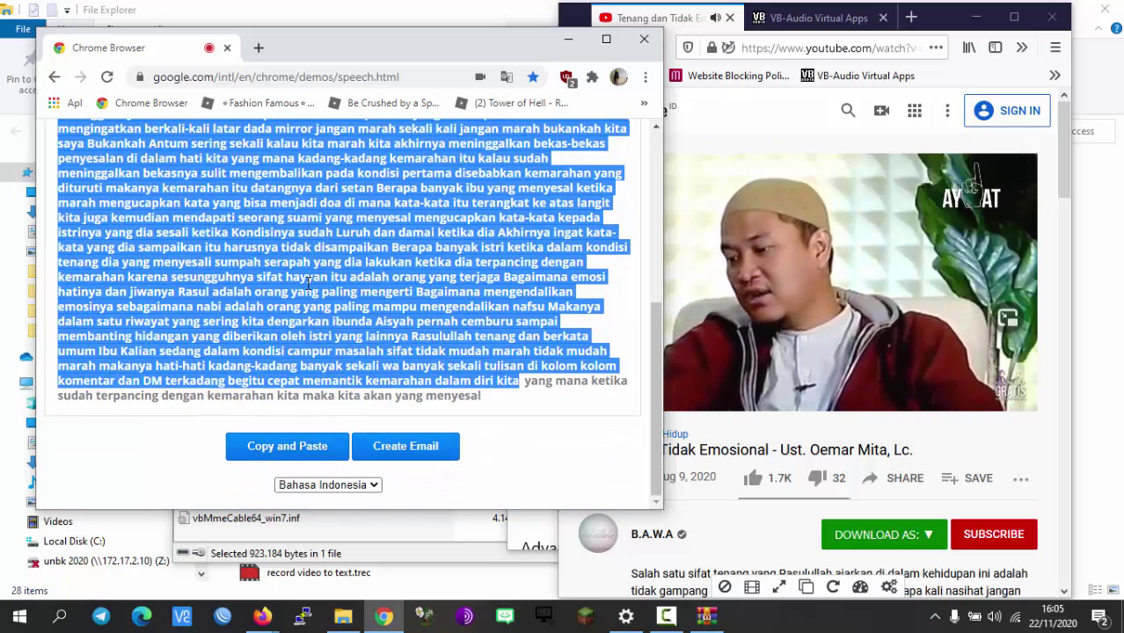